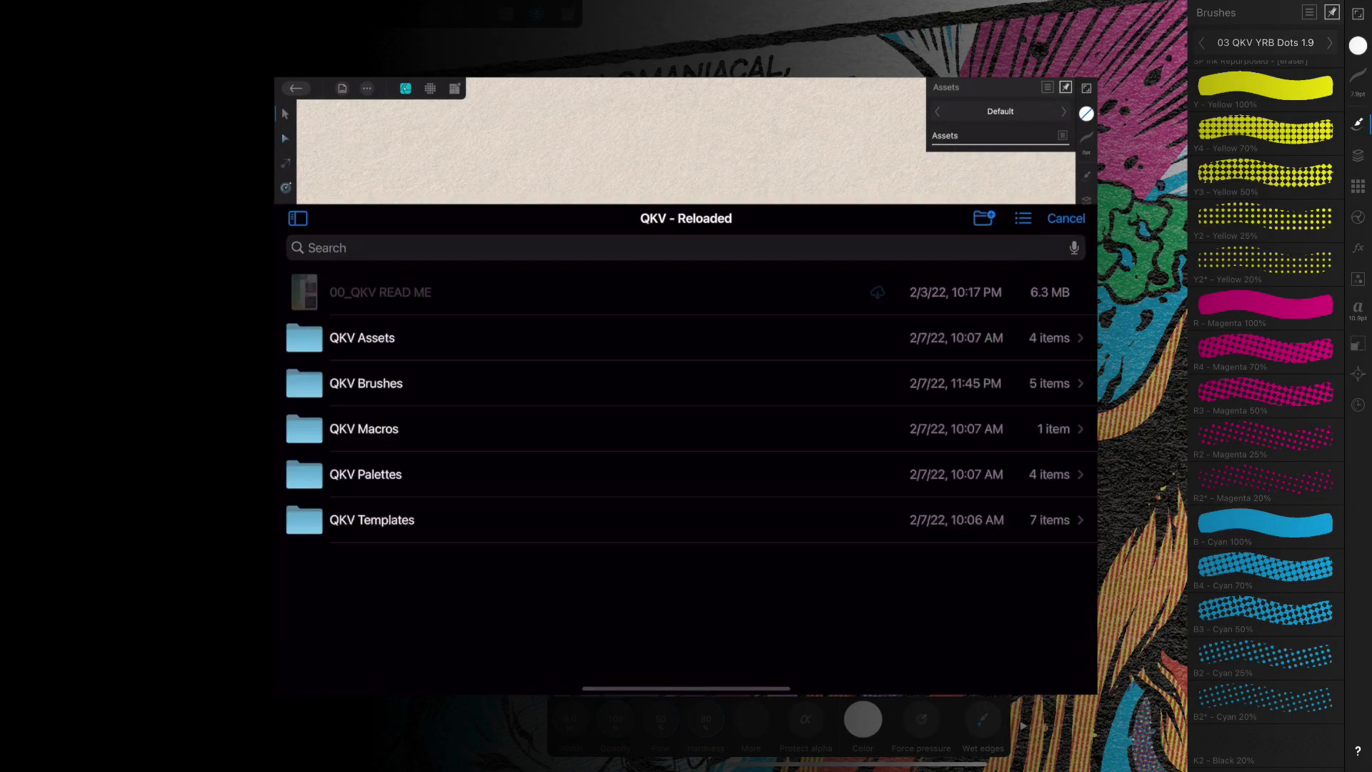
# On the iPad, import 02 QKV - Layer Utilities 2.2.afassets from QKV Assets, then close the Assets panel
pyautogui.click(362, 210)
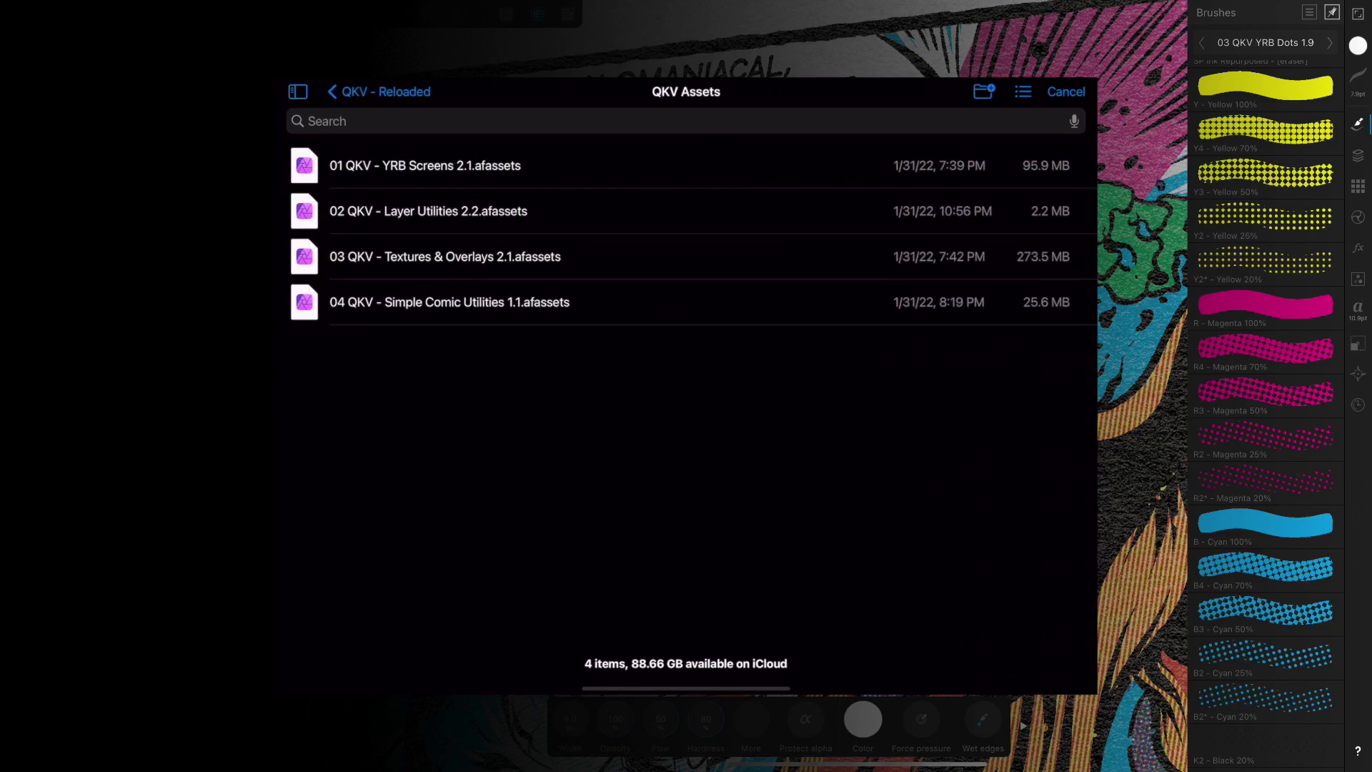
pyautogui.click(429, 211)
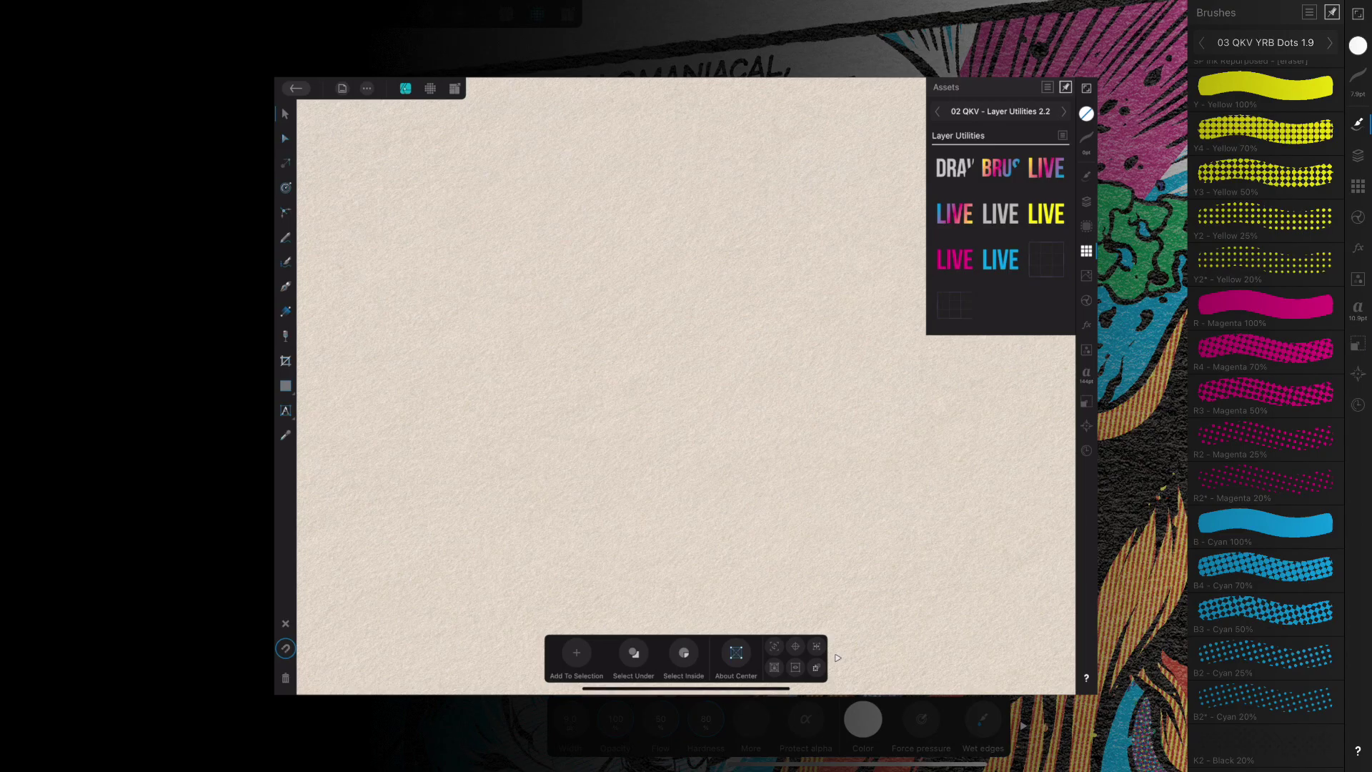
pyautogui.click(1086, 251)
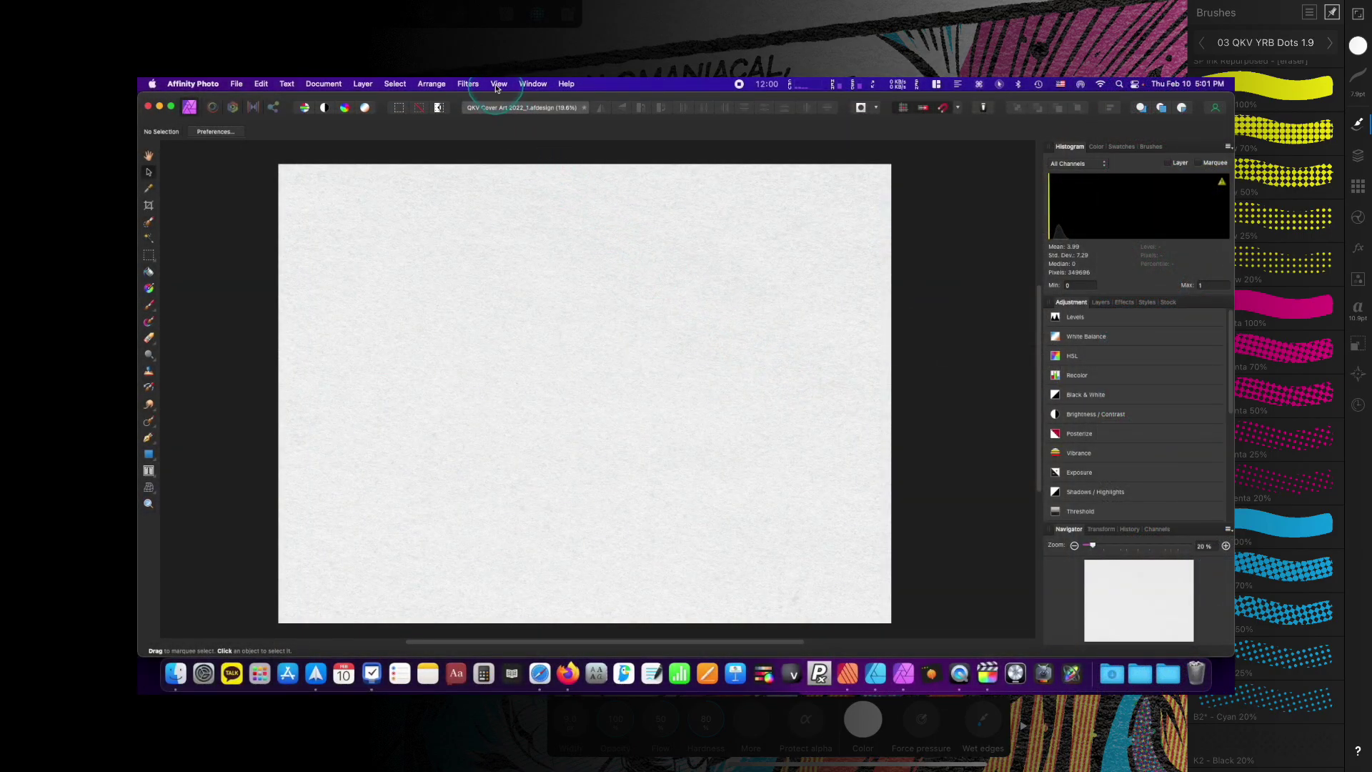
# Show the Assets panel via View > Studio > Assets
pyautogui.click(498, 85)
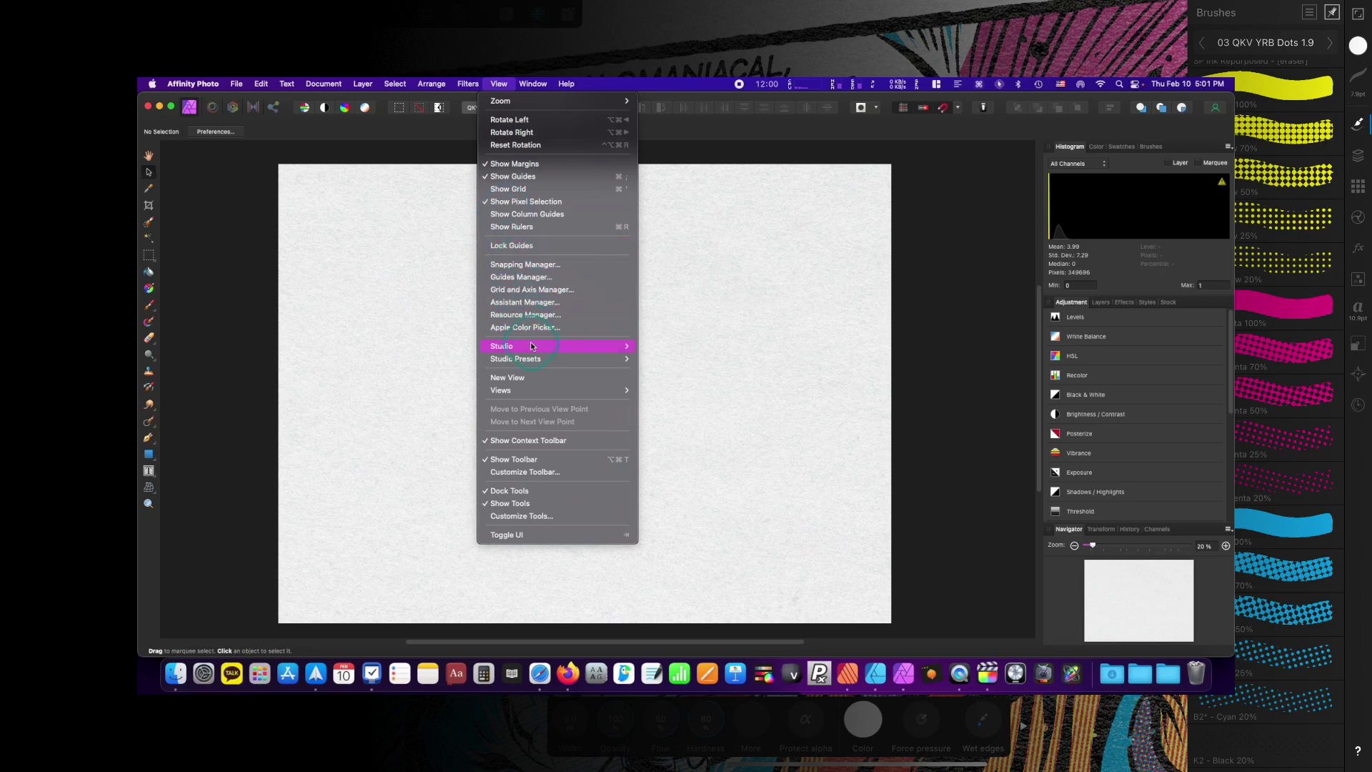
pyautogui.moveTo(531, 347)
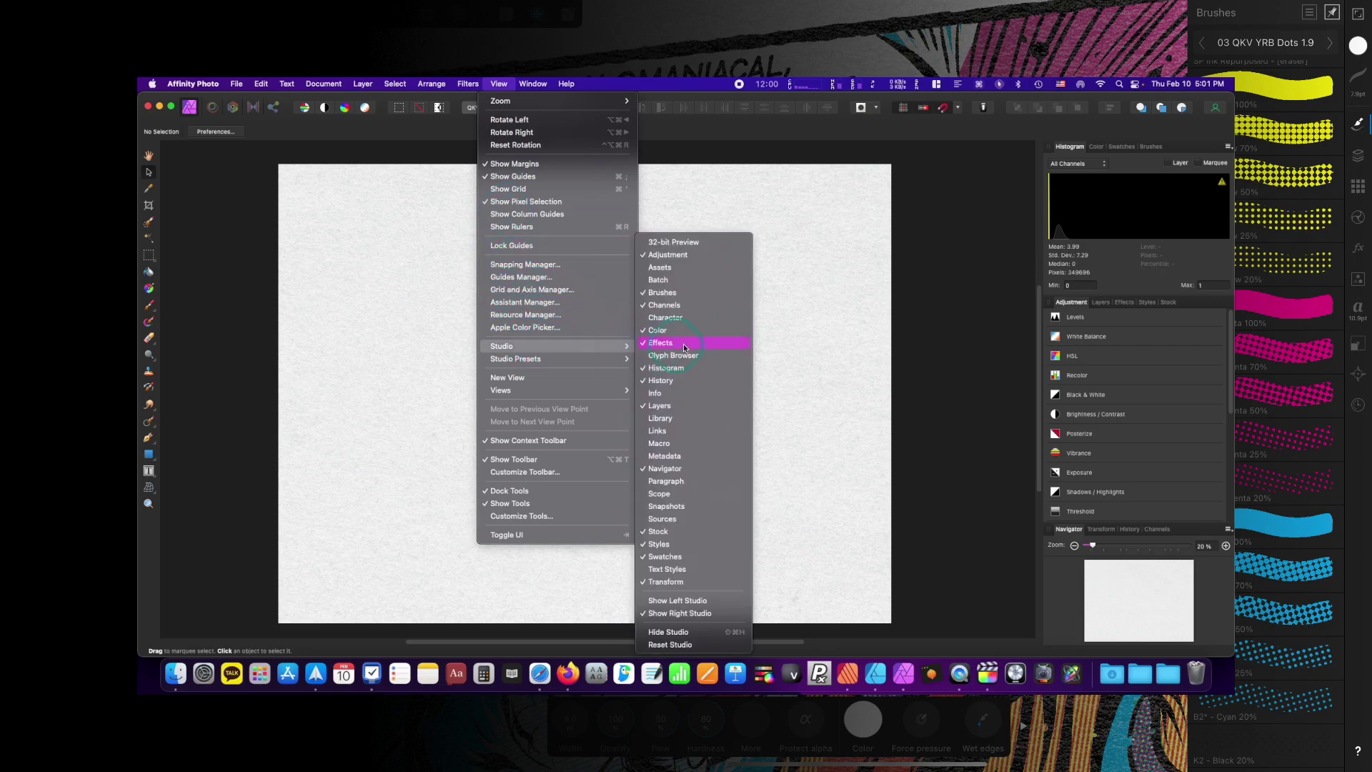
pyautogui.click(679, 272)
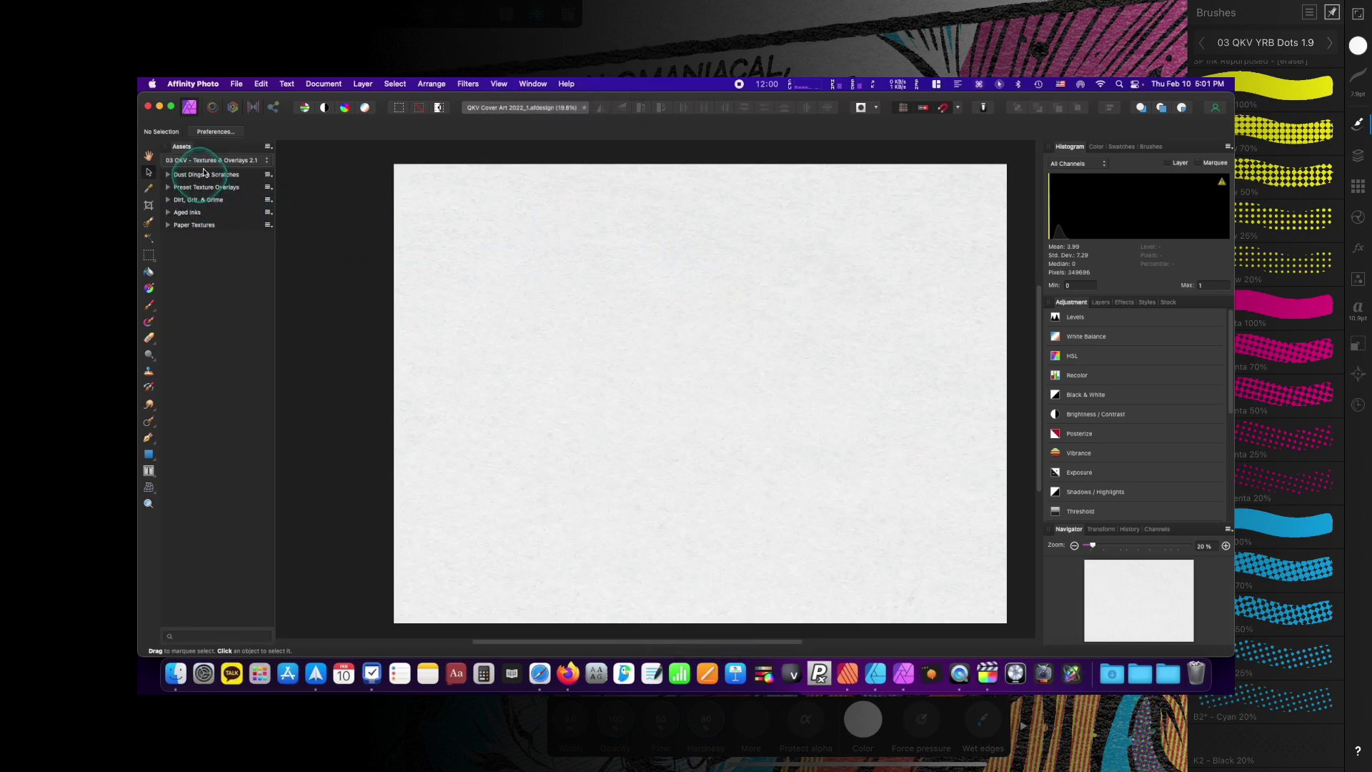
# Import 02 QKV - Layer Utilities from Desktop > QKV - Reloaded > QKV Assets
pyautogui.click(268, 148)
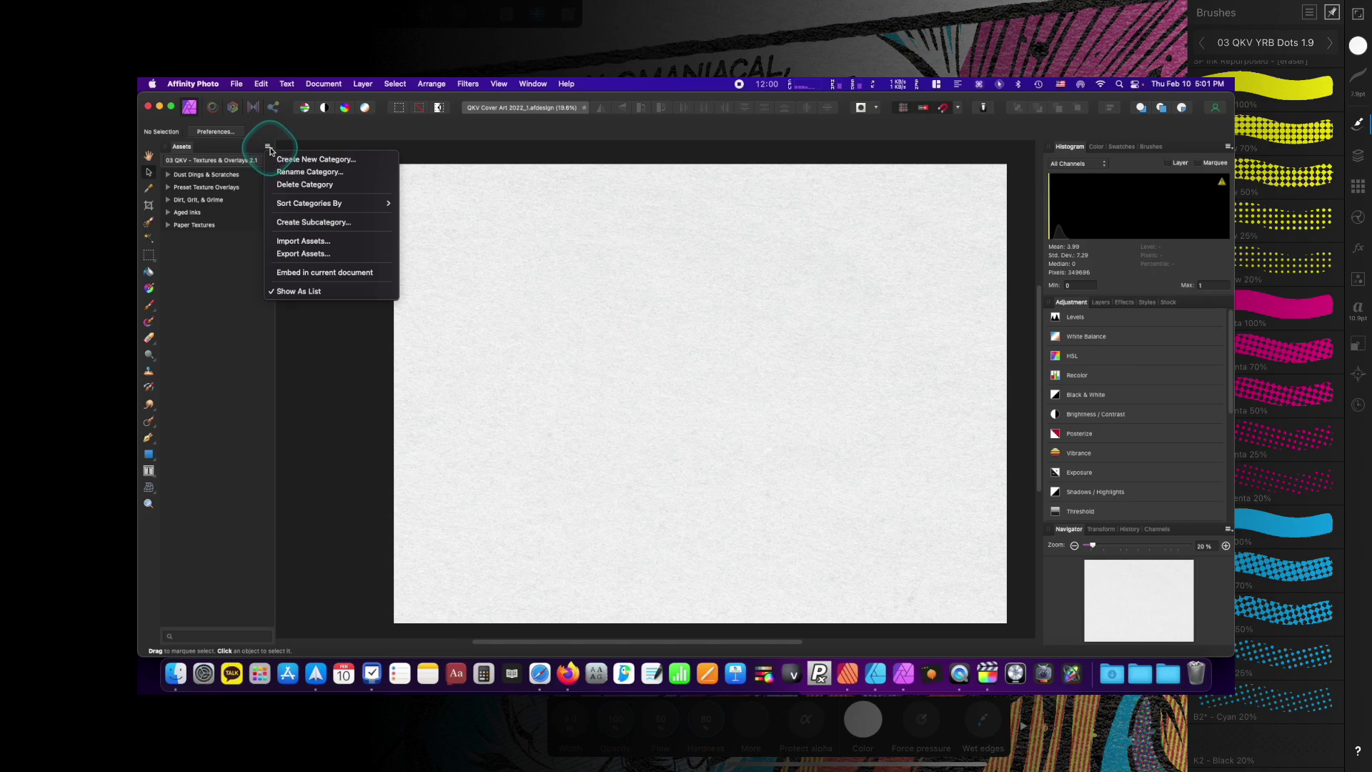
pyautogui.click(305, 242)
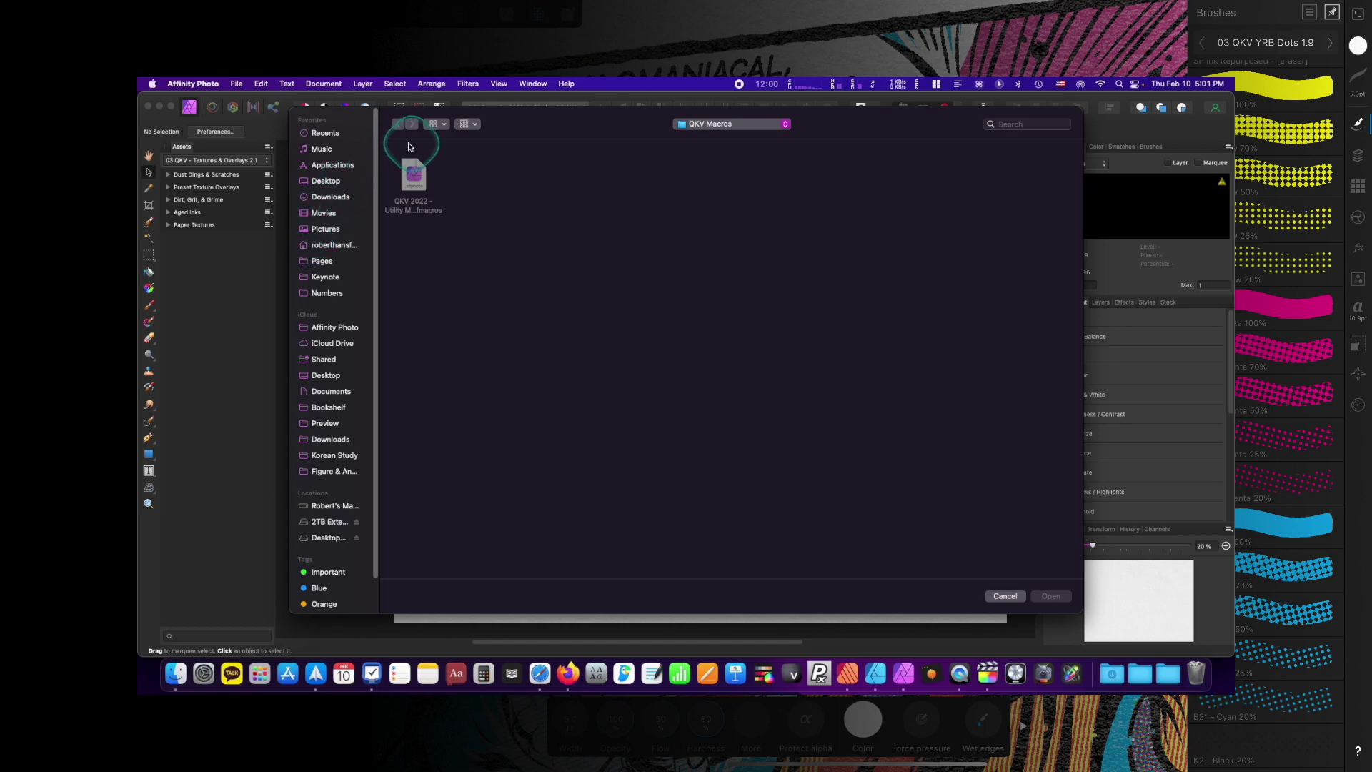
pyautogui.click(316, 183)
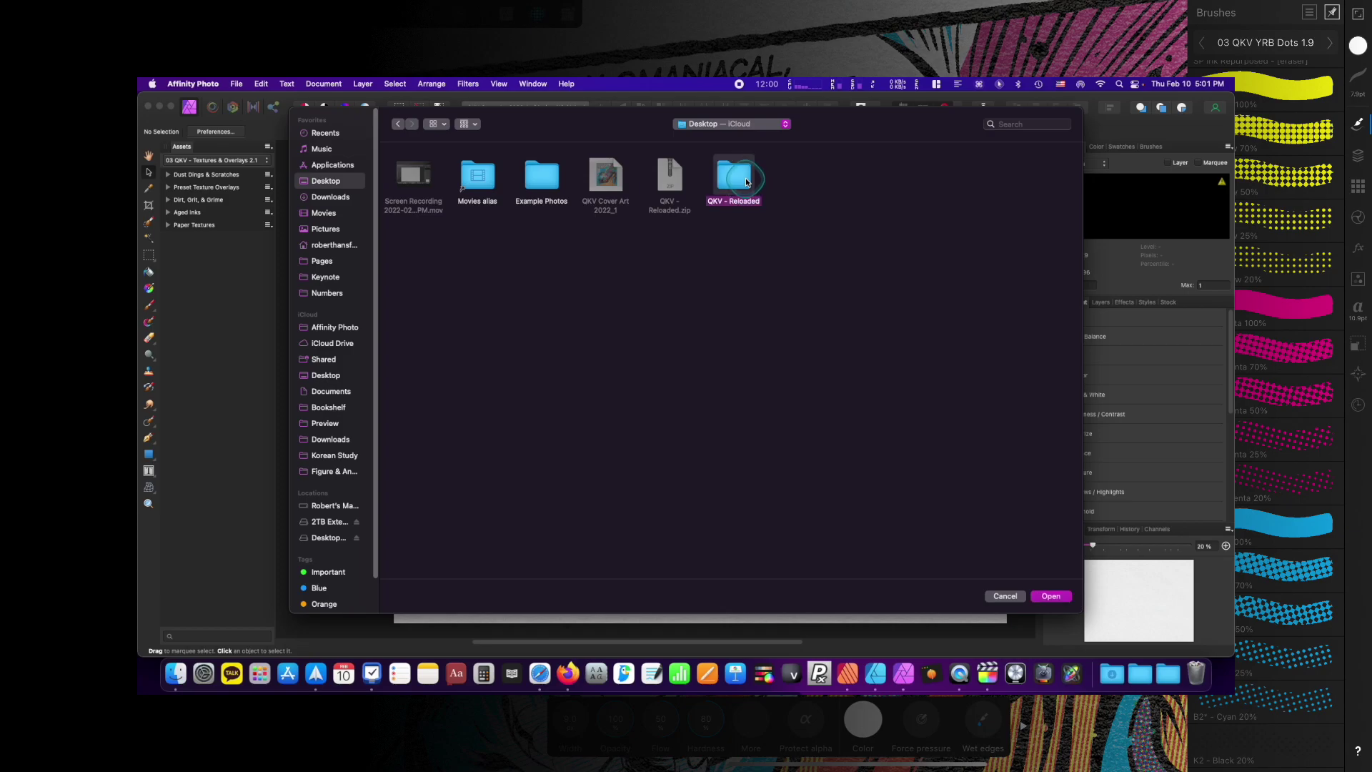
pyautogui.doubleClick(743, 176)
pyautogui.doubleClick(477, 175)
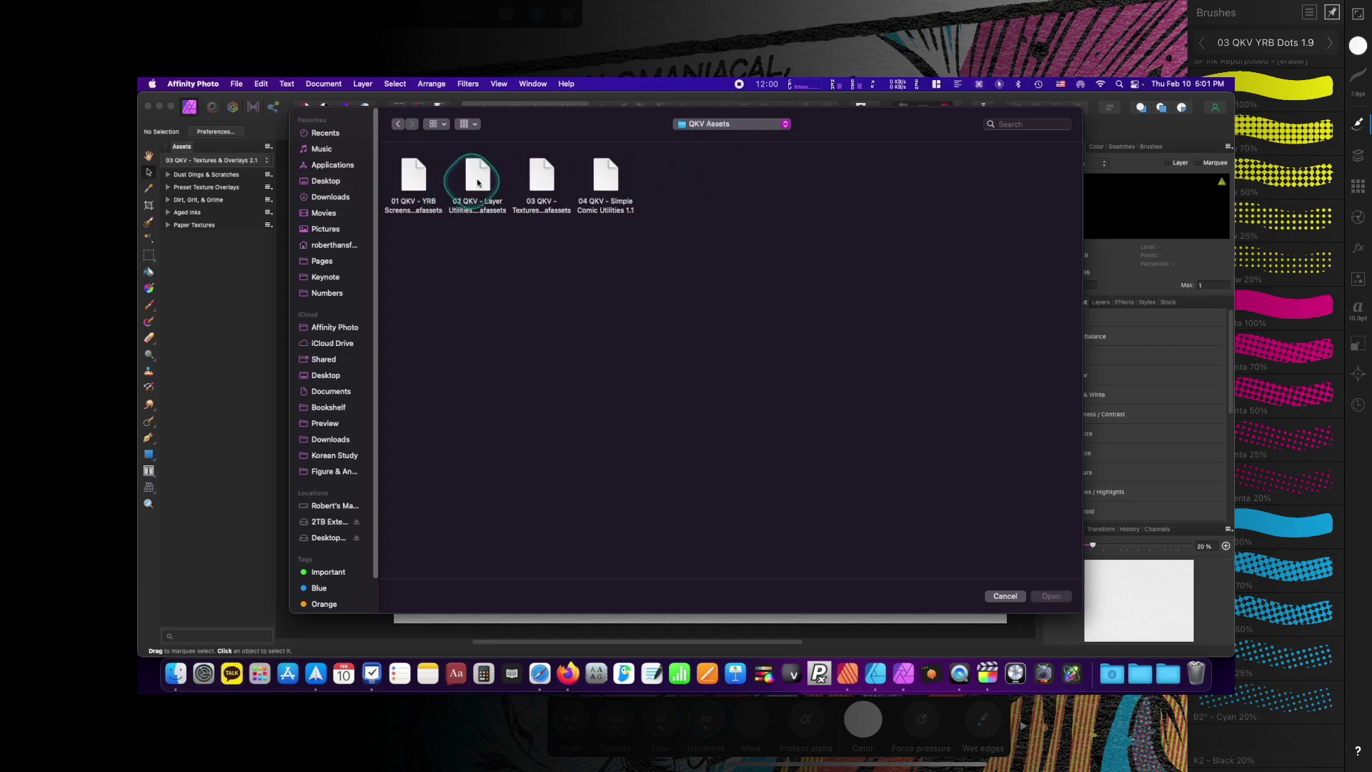
pyautogui.click(462, 182)
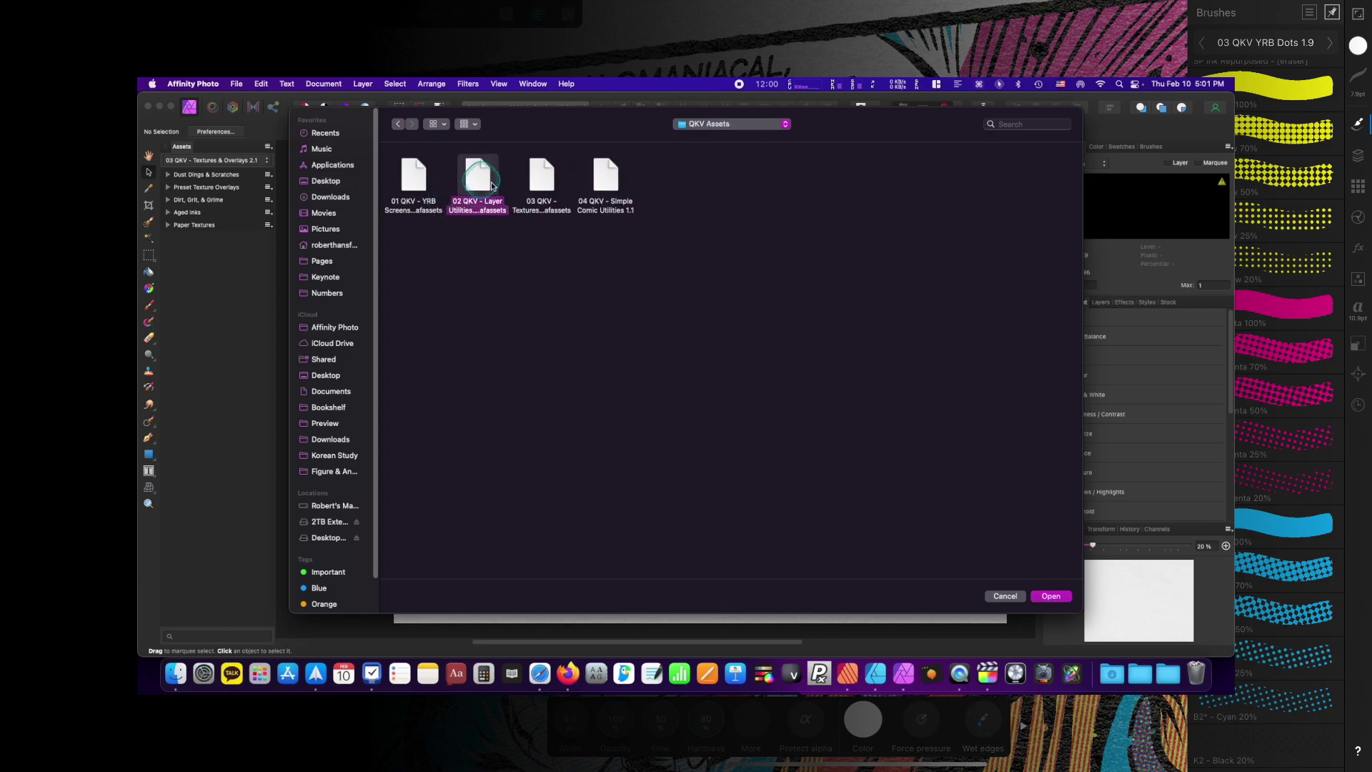
pyautogui.click(1052, 594)
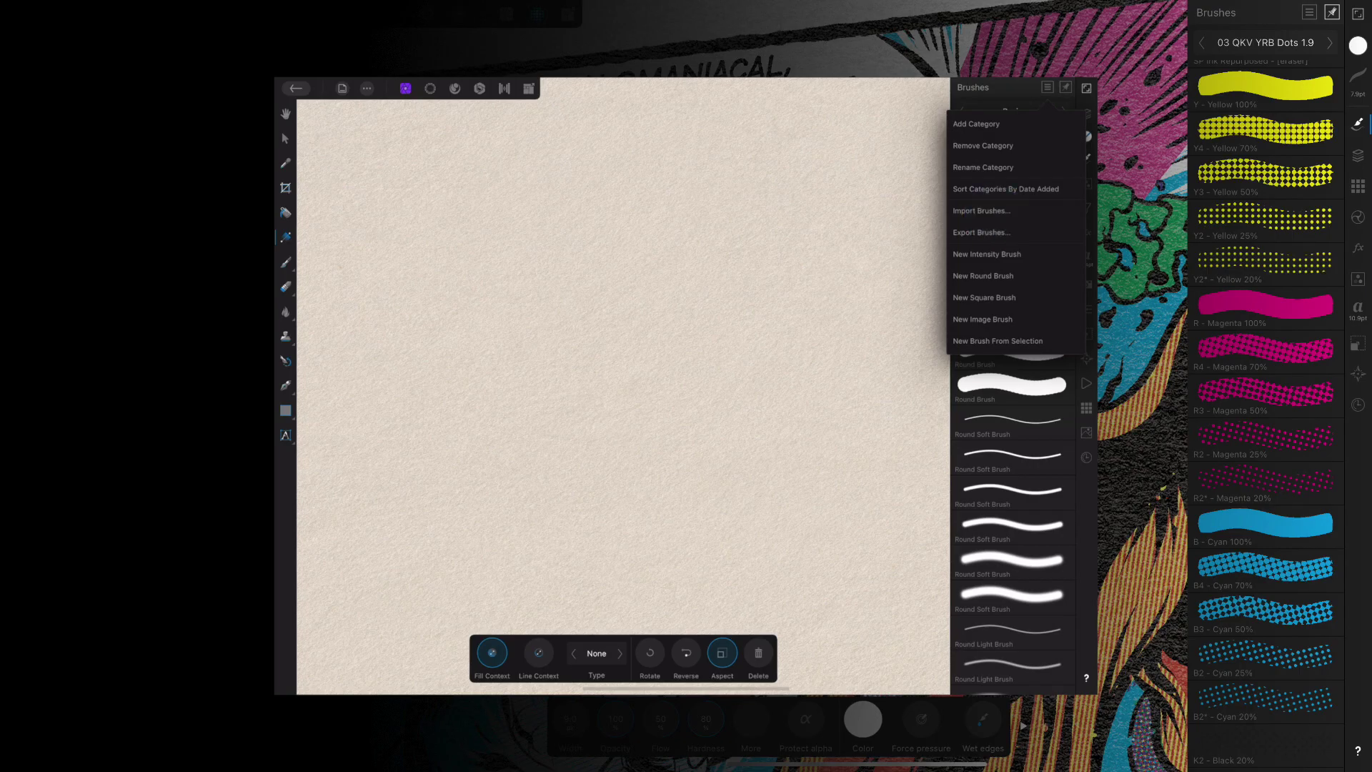
# Open the QKV Brushes folder inside QKV - Reloaded to list its five brush files
pyautogui.click(379, 92)
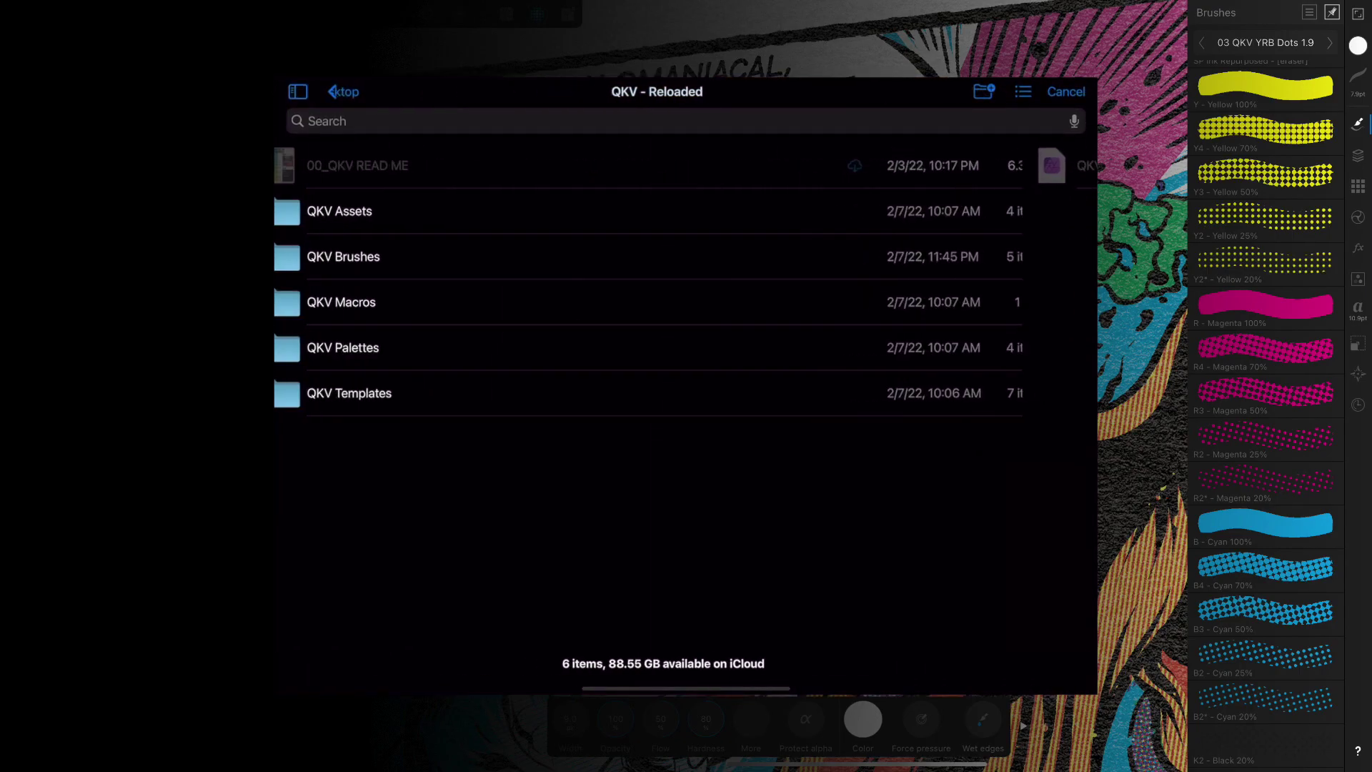
pyautogui.click(353, 256)
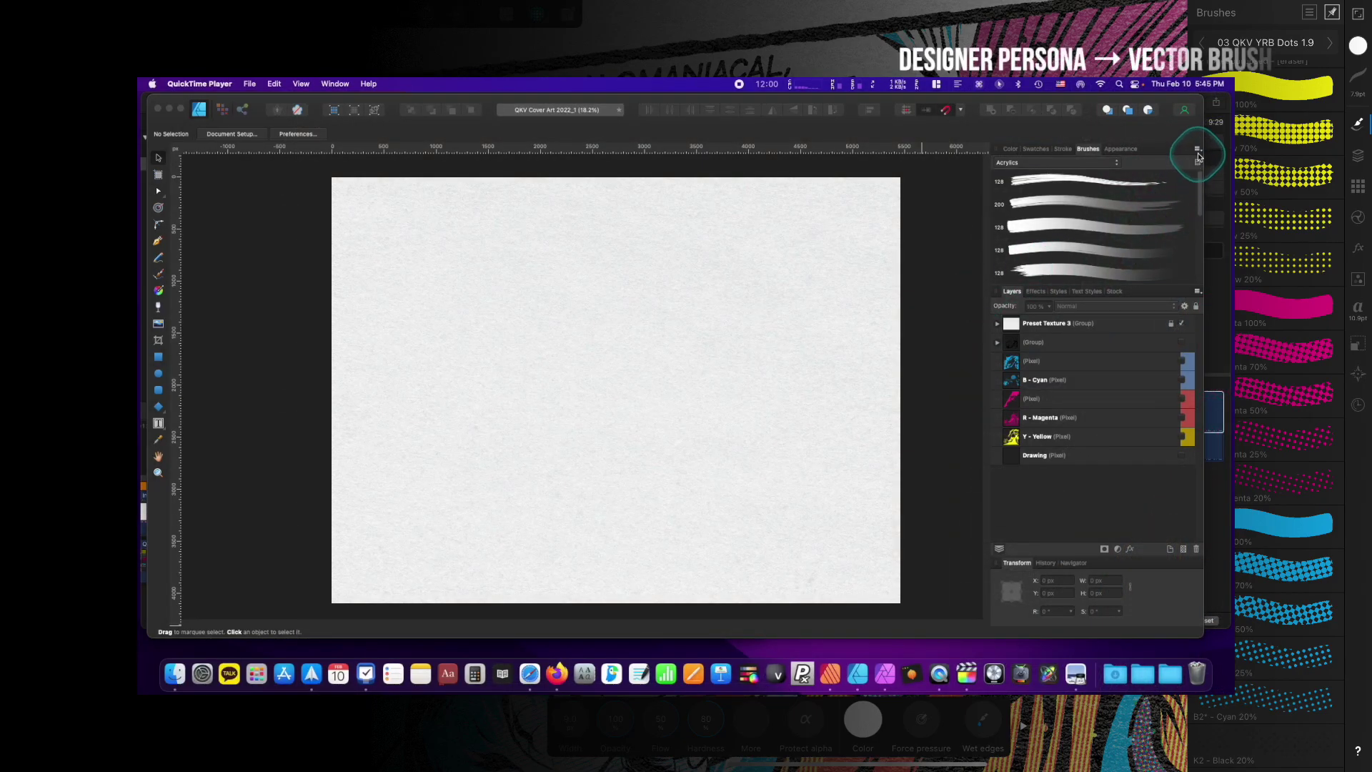
# Import the 01 QKV Panel Borders file as vector brushes and dismiss the success message
pyautogui.click(1198, 150)
pyautogui.click(1136, 225)
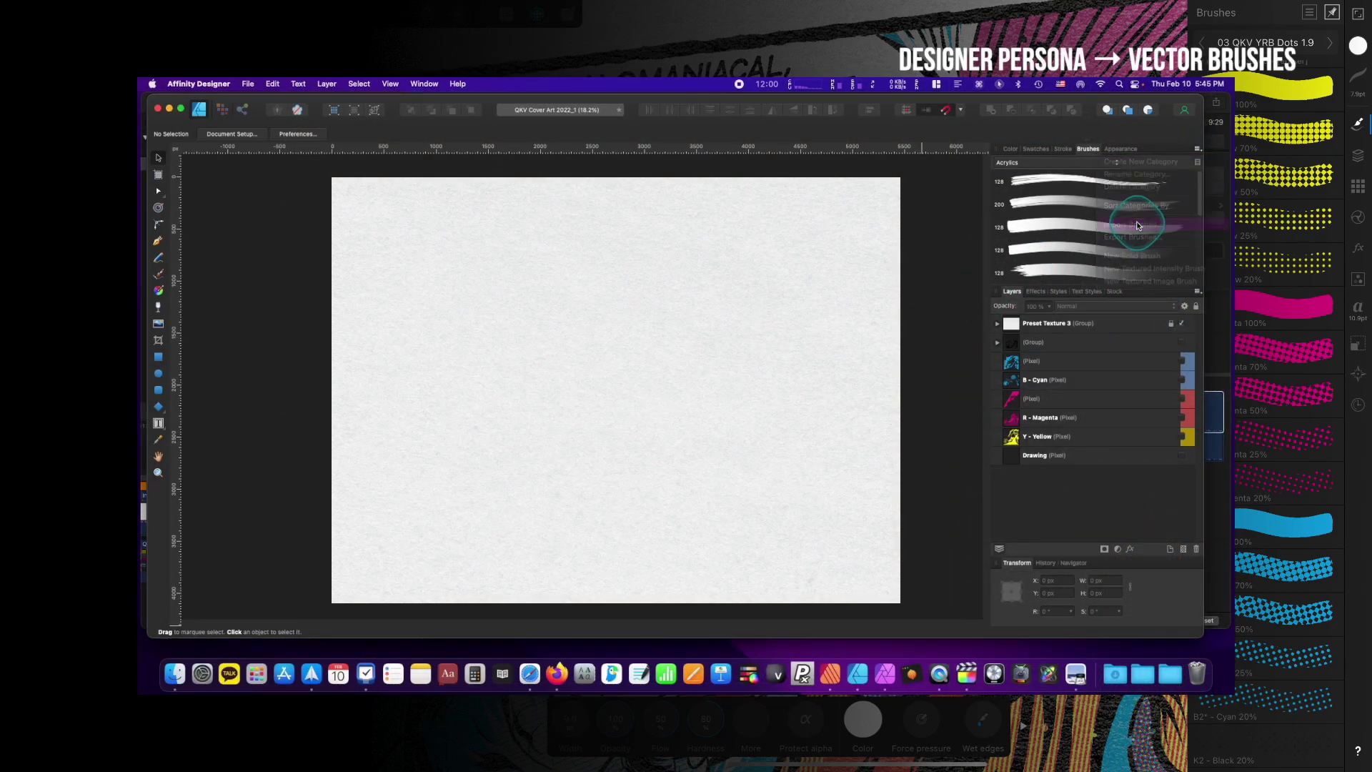
pyautogui.click(509, 227)
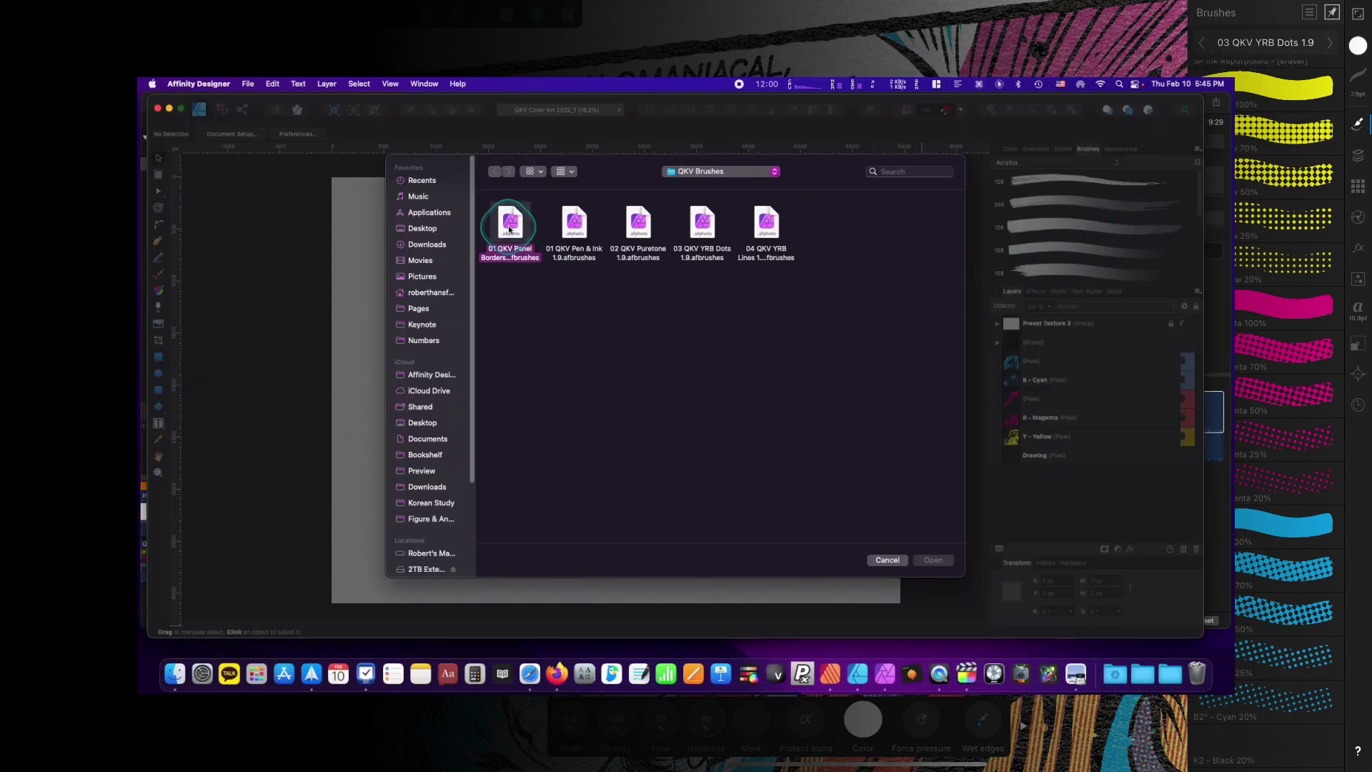
pyautogui.click(932, 559)
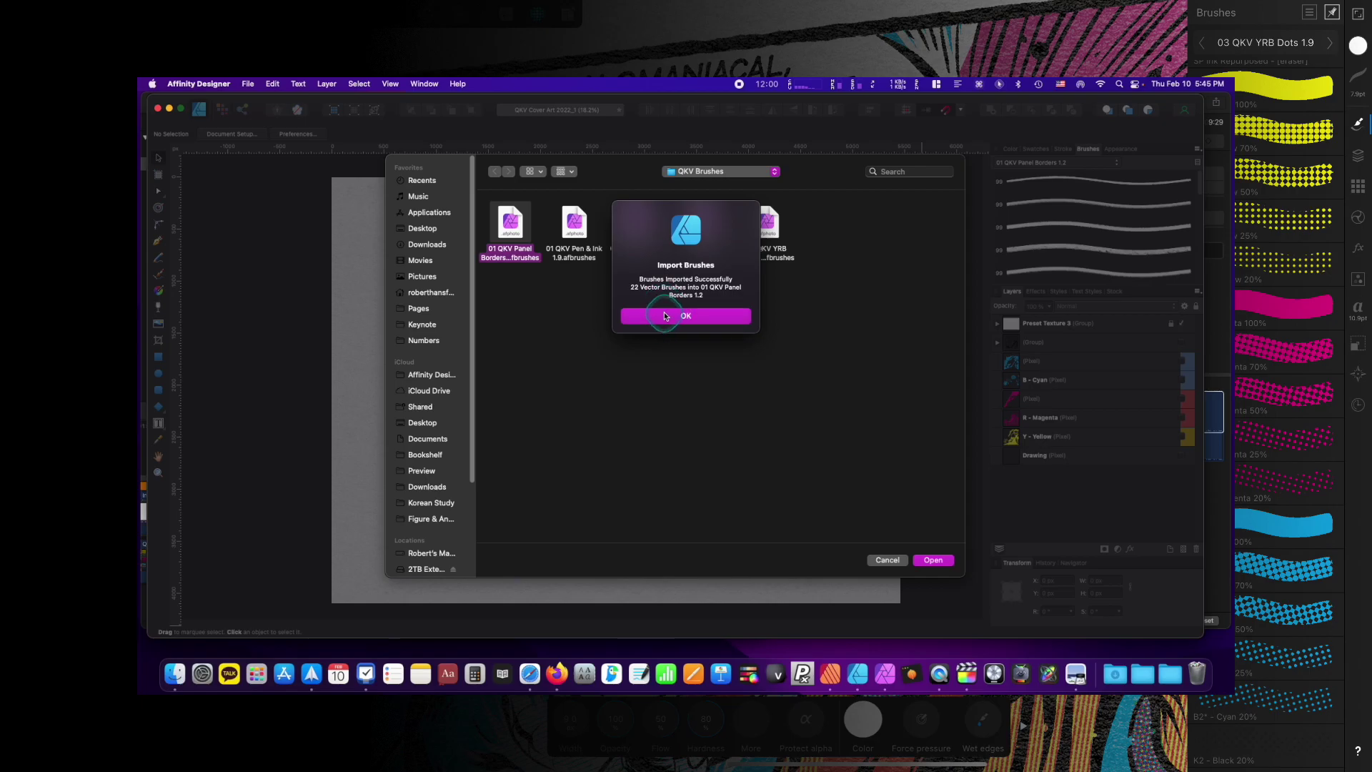
pyautogui.click(663, 316)
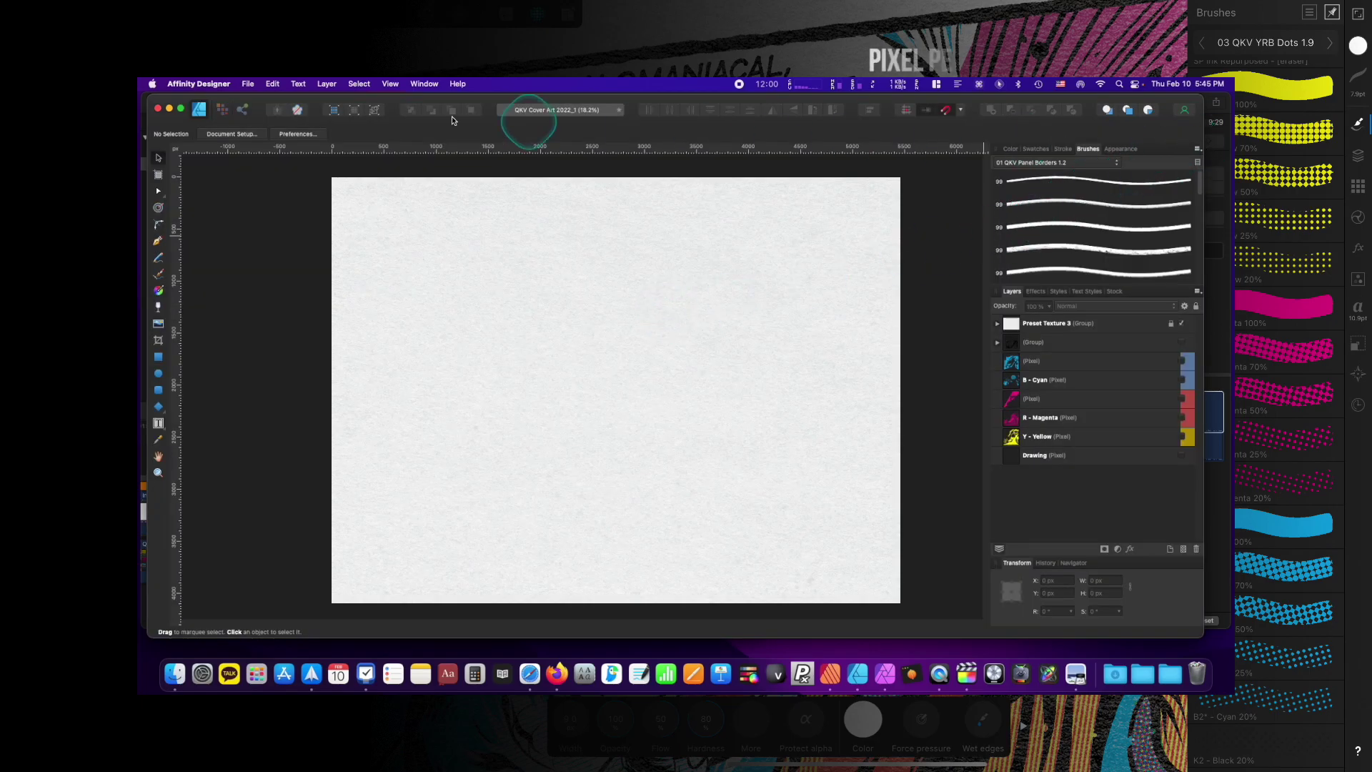
# In the Pixel Persona, import the 04 QKV YRB Lines file as raster brushes
pyautogui.click(222, 110)
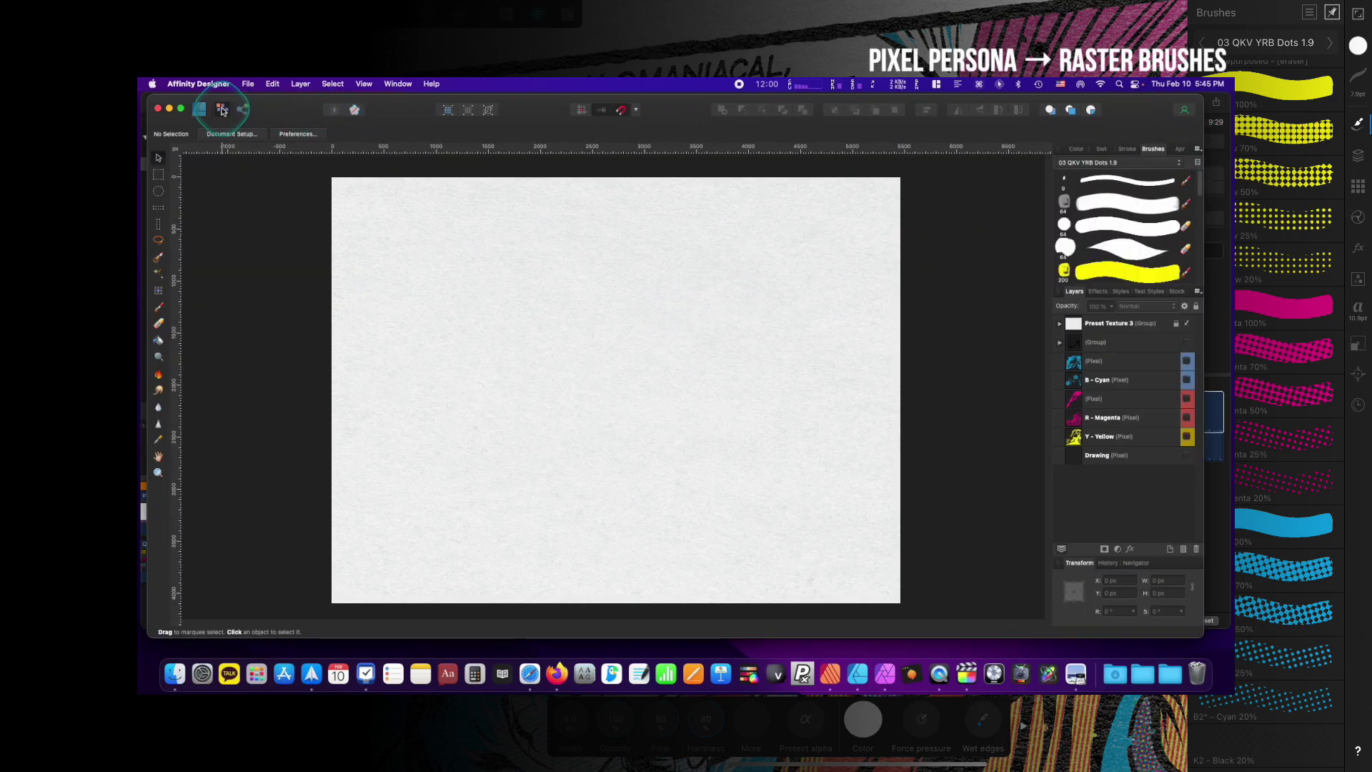
pyautogui.click(1196, 150)
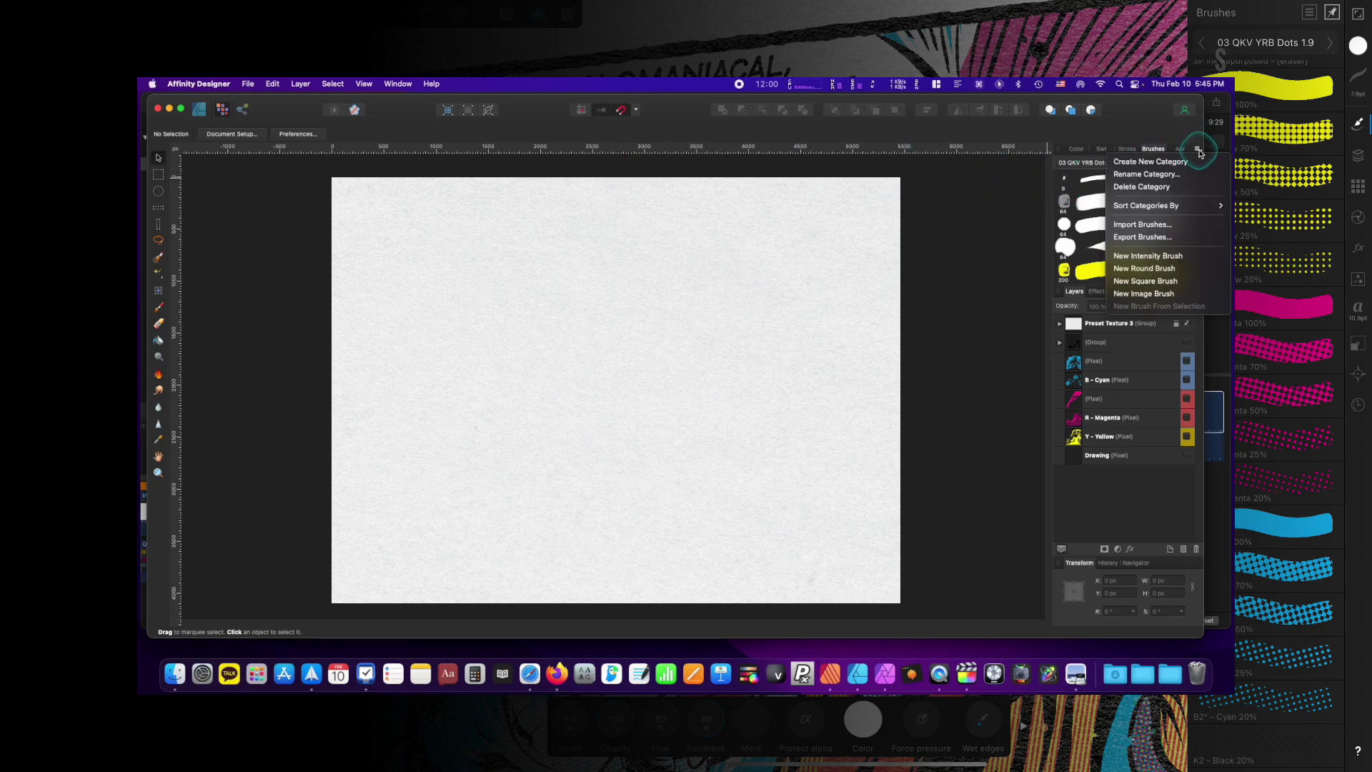
pyautogui.click(1149, 226)
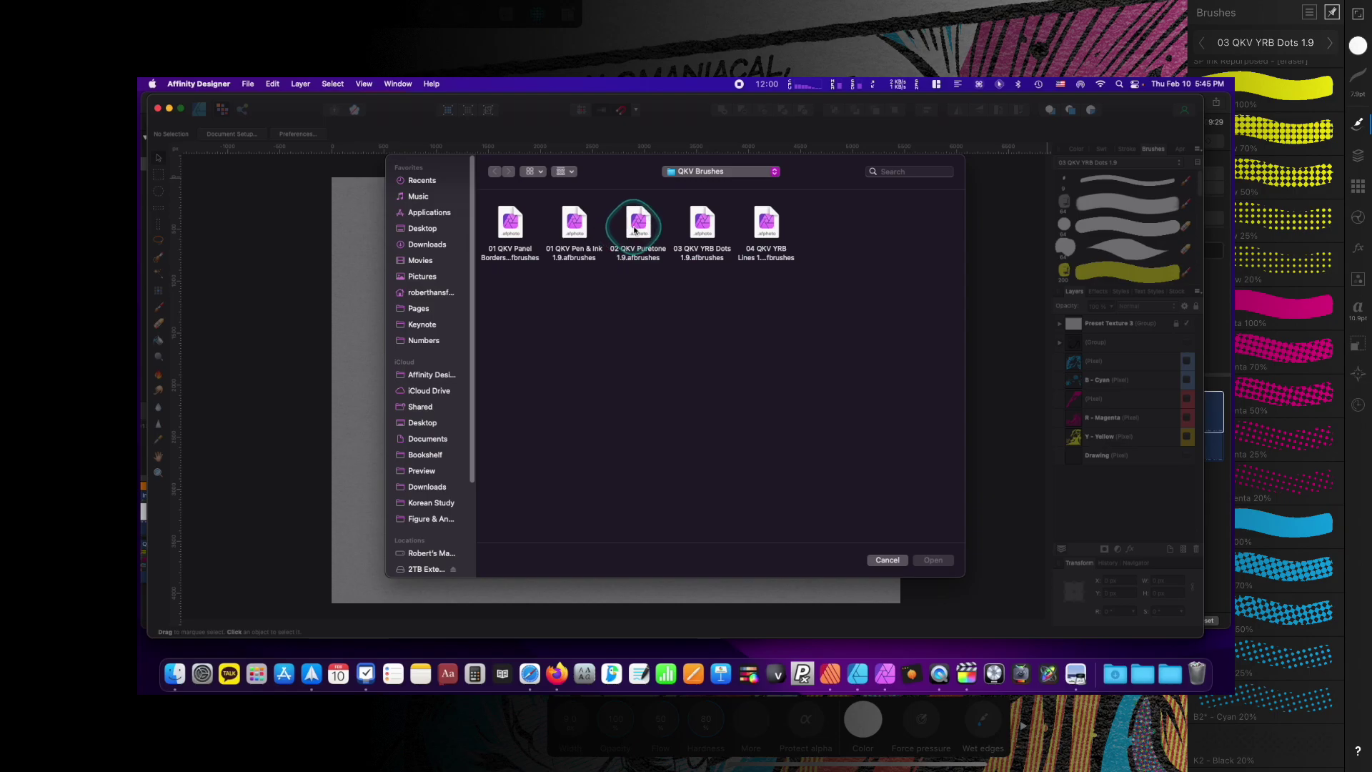
pyautogui.click(762, 233)
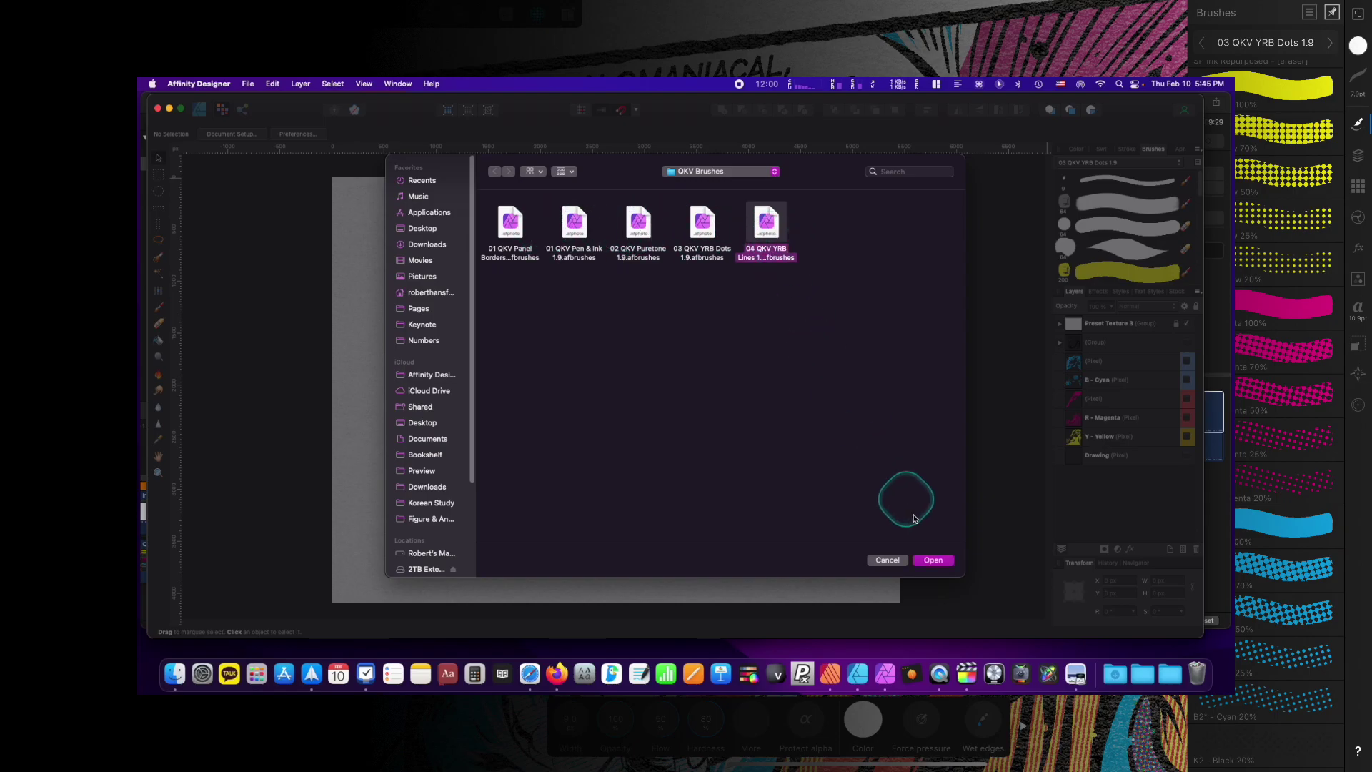
pyautogui.click(931, 560)
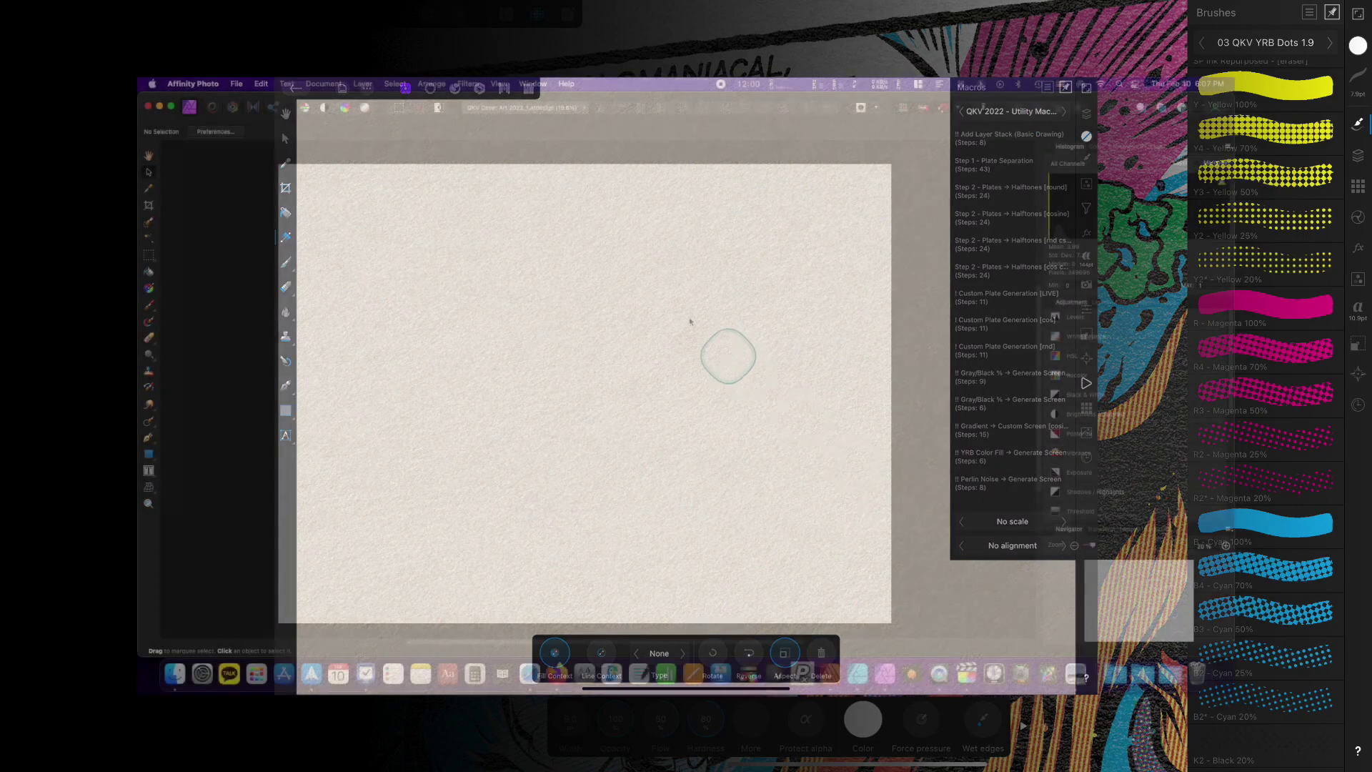
# Show the macro Library panel via View > Studio
pyautogui.click(500, 85)
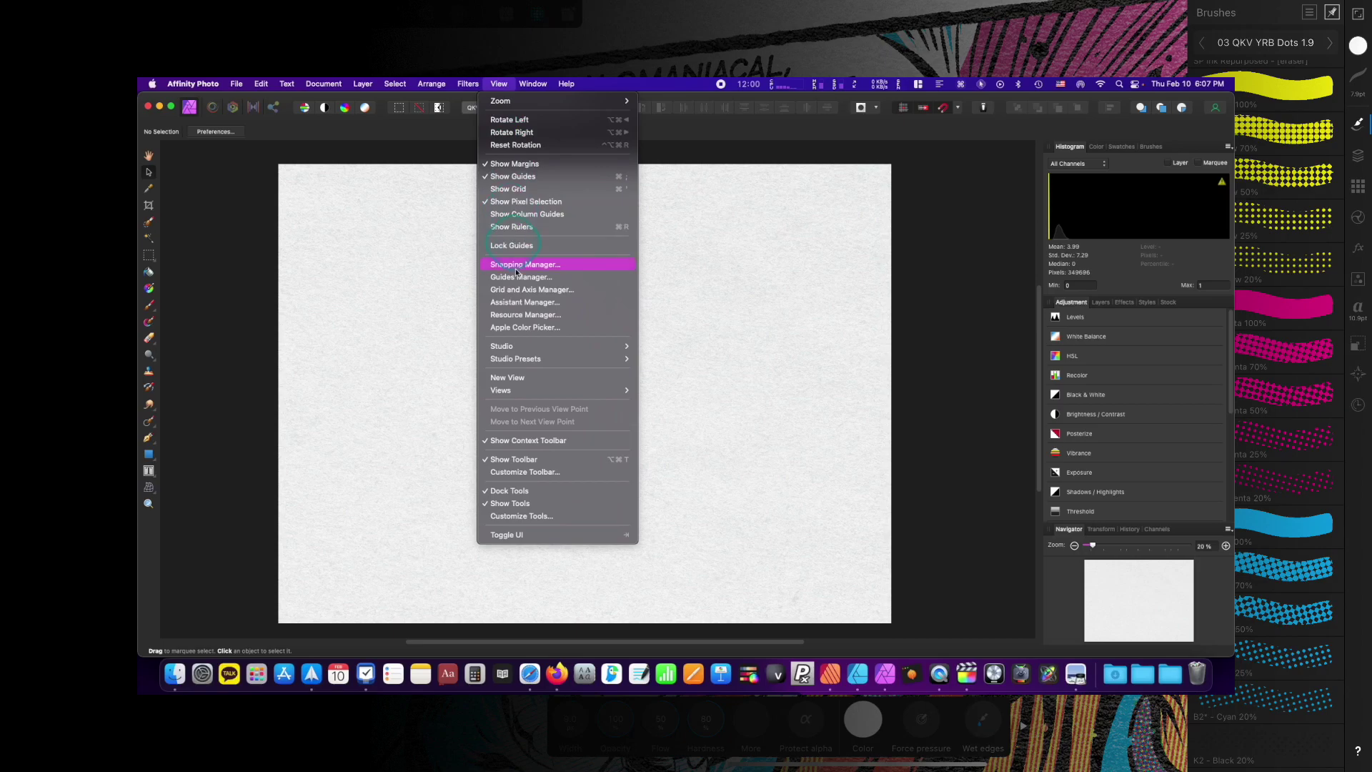
pyautogui.moveTo(542, 347)
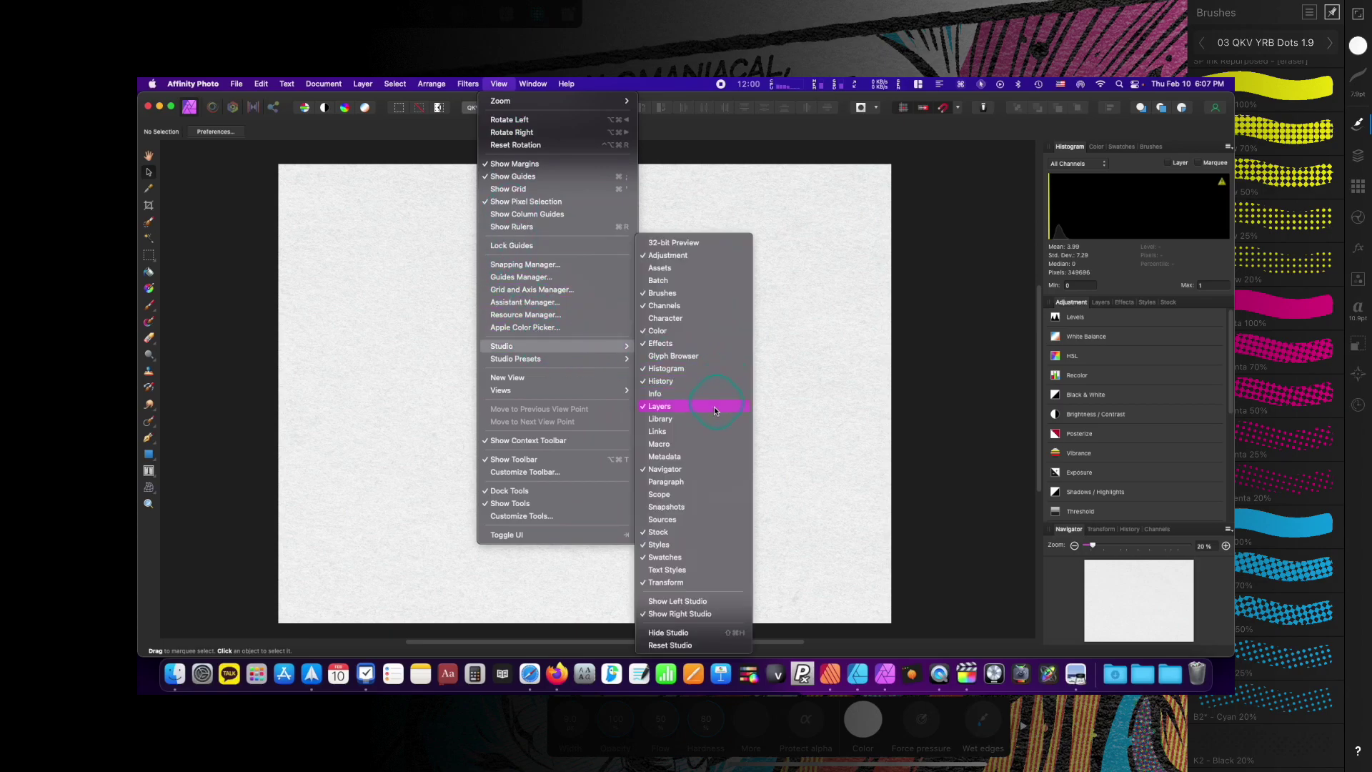
pyautogui.click(659, 420)
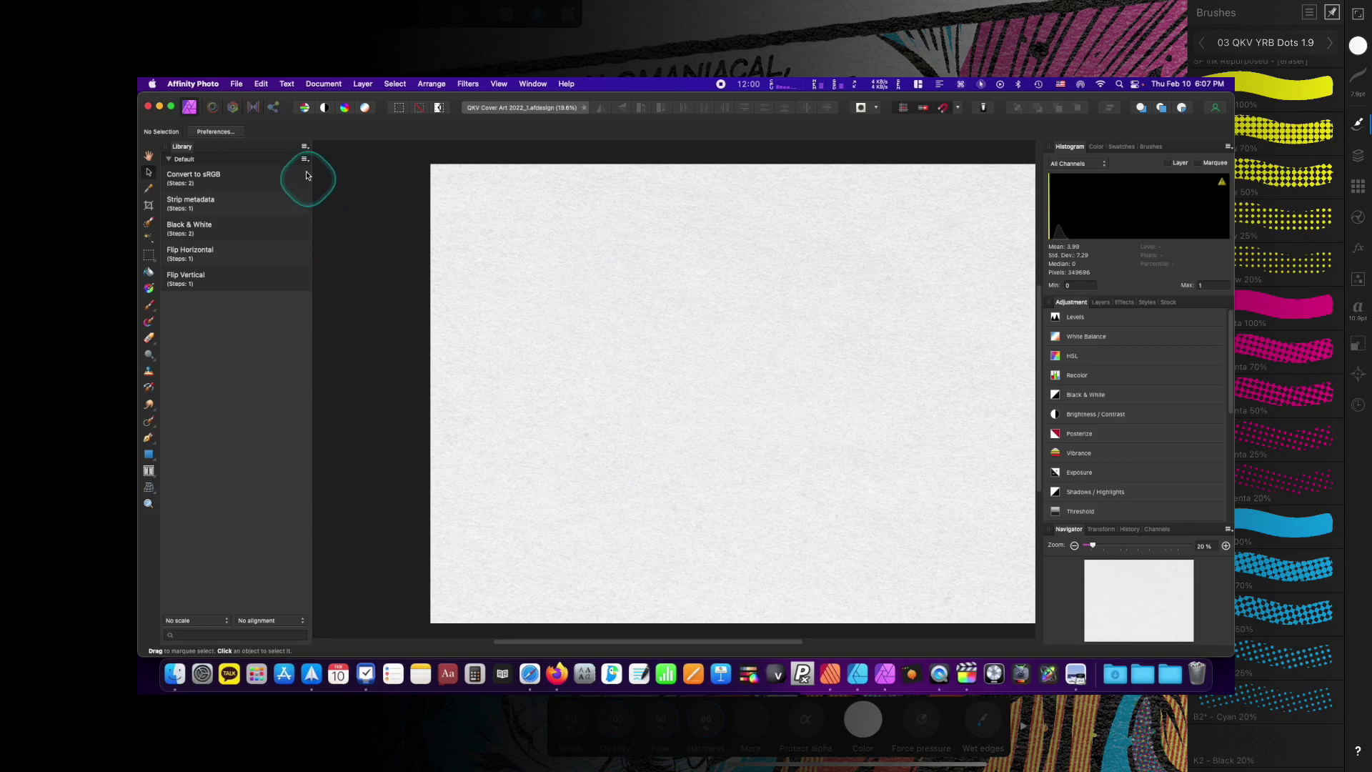
# Import the QKV 2022 - Utility Macros file from QKV - Reloaded > QKV Macros
pyautogui.click(305, 149)
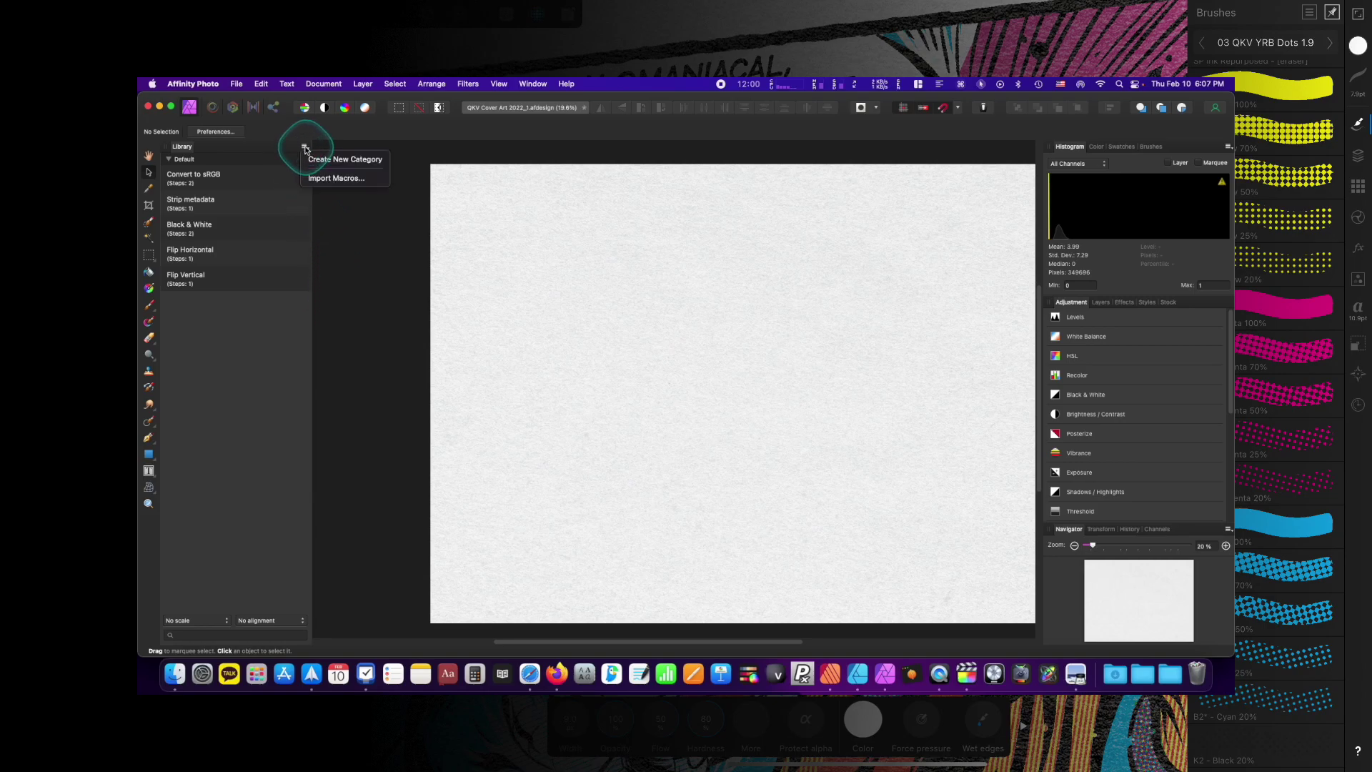
pyautogui.click(321, 180)
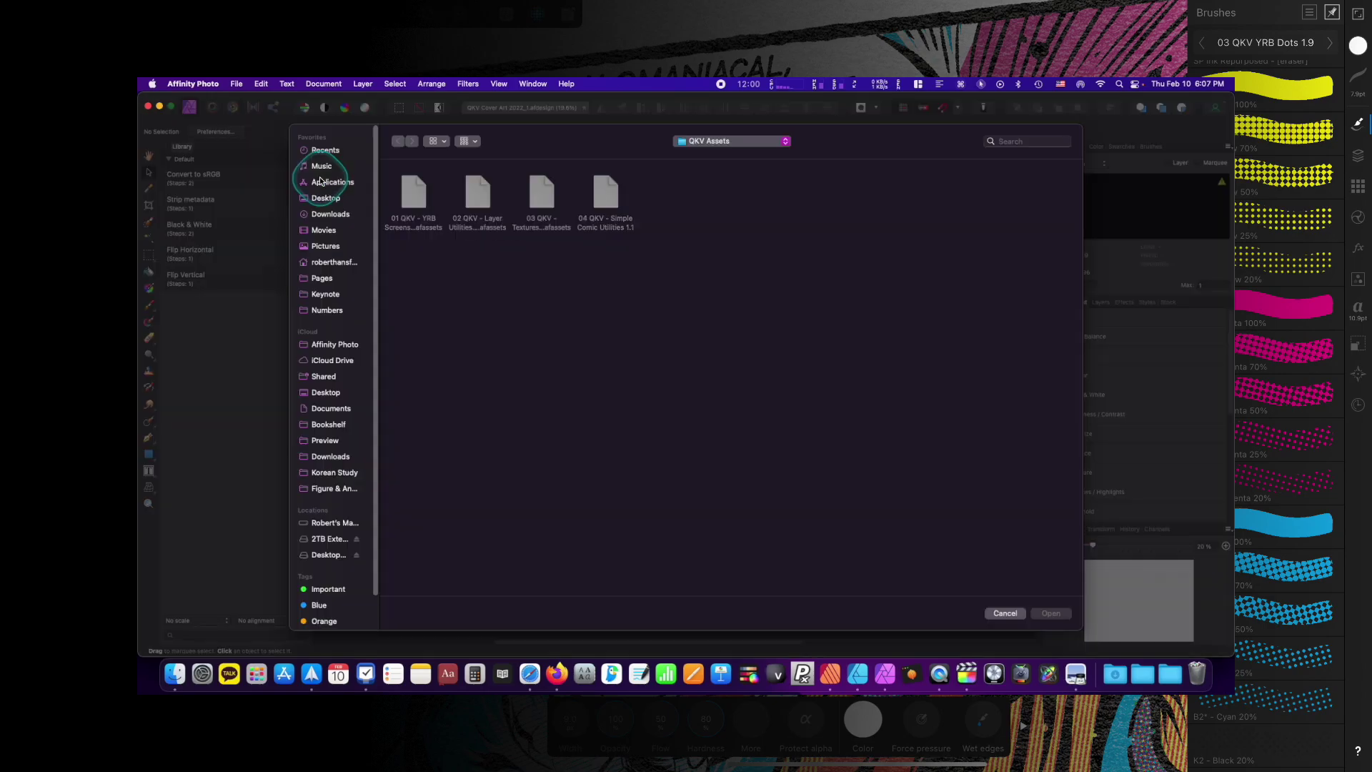
pyautogui.click(726, 143)
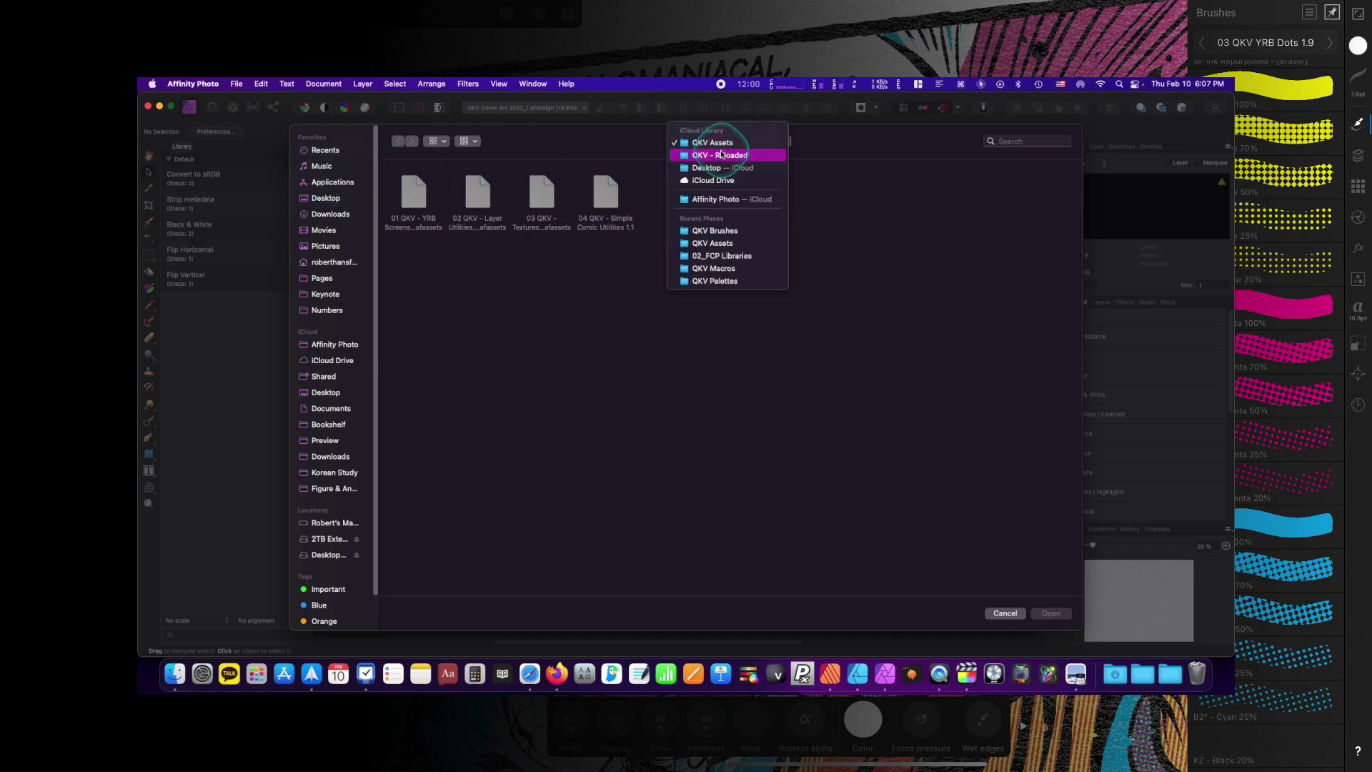
pyautogui.click(720, 157)
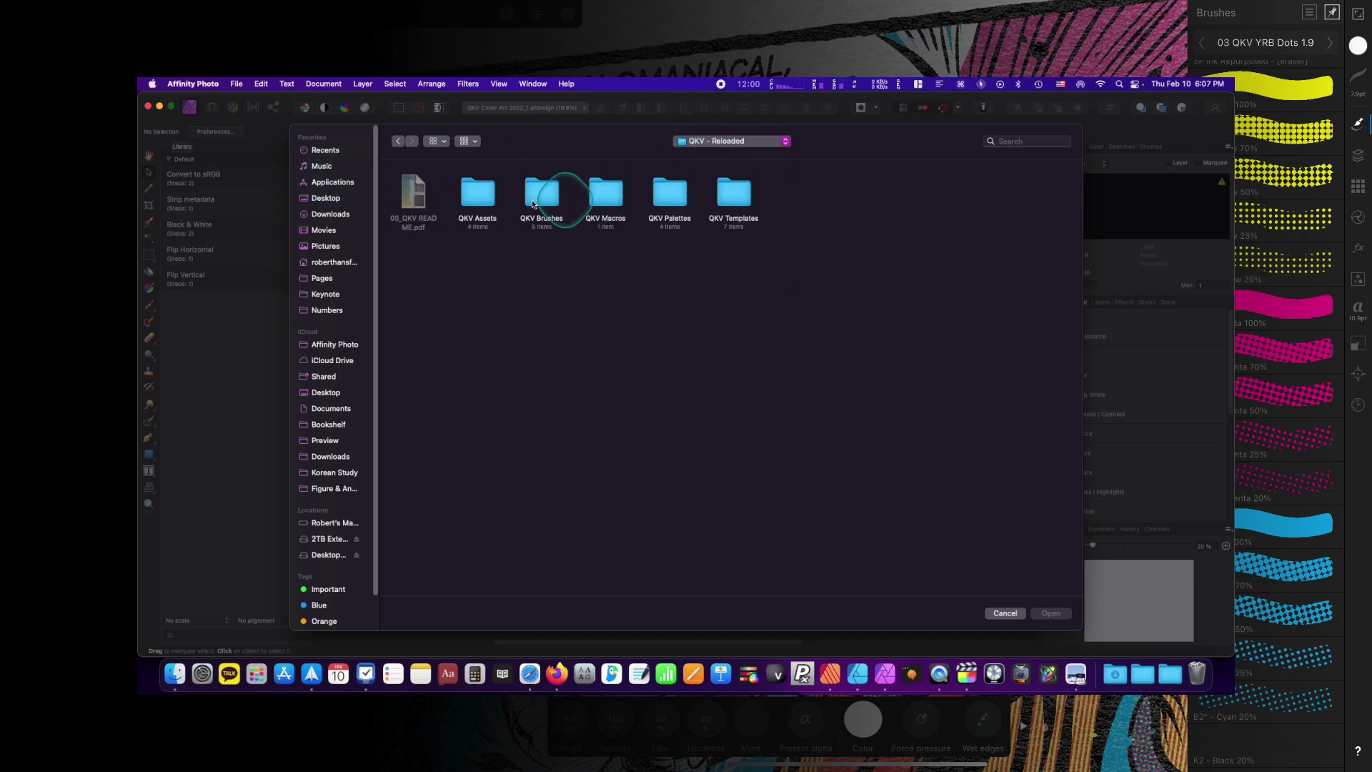
pyautogui.click(611, 200)
pyautogui.doubleClick(610, 200)
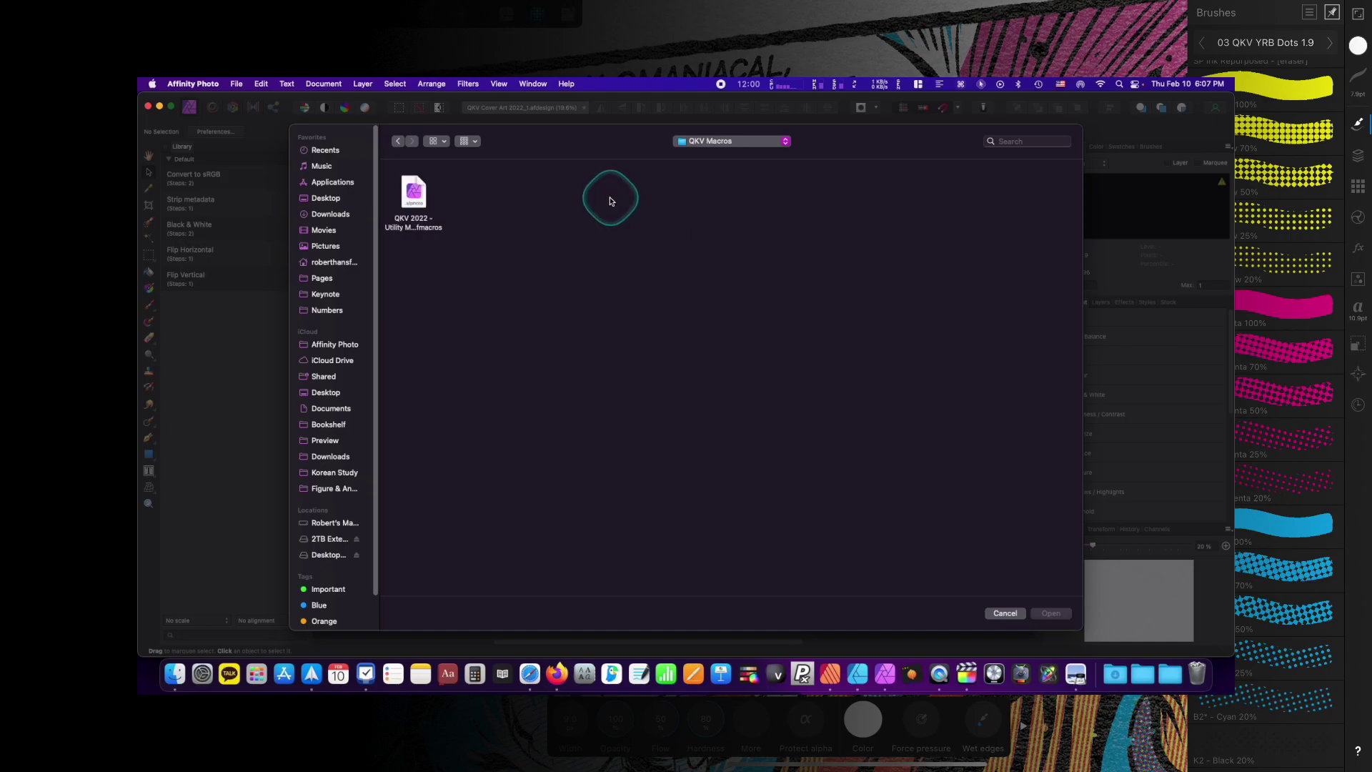
pyautogui.click(402, 202)
pyautogui.click(1052, 612)
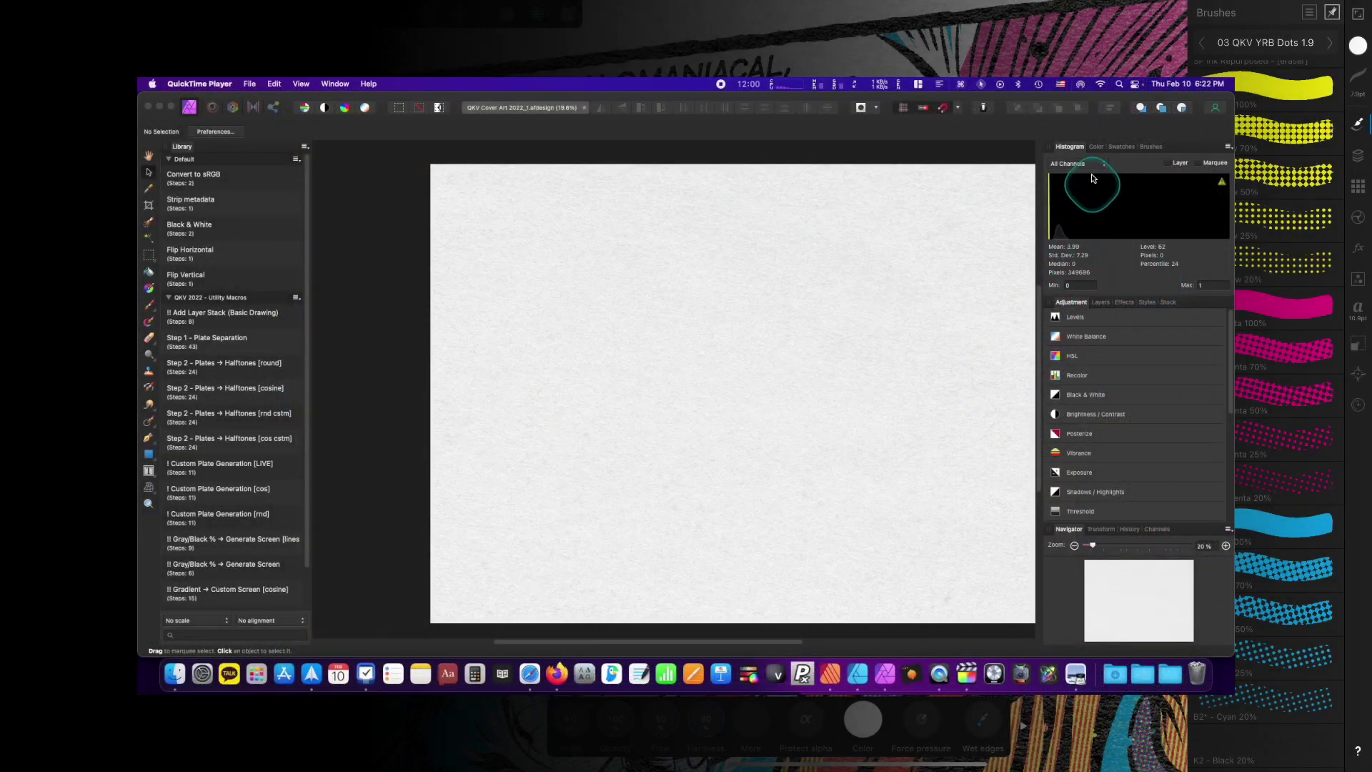
# In the Swatches panel, choose Import Palette > As Application Palette
pyautogui.click(1097, 148)
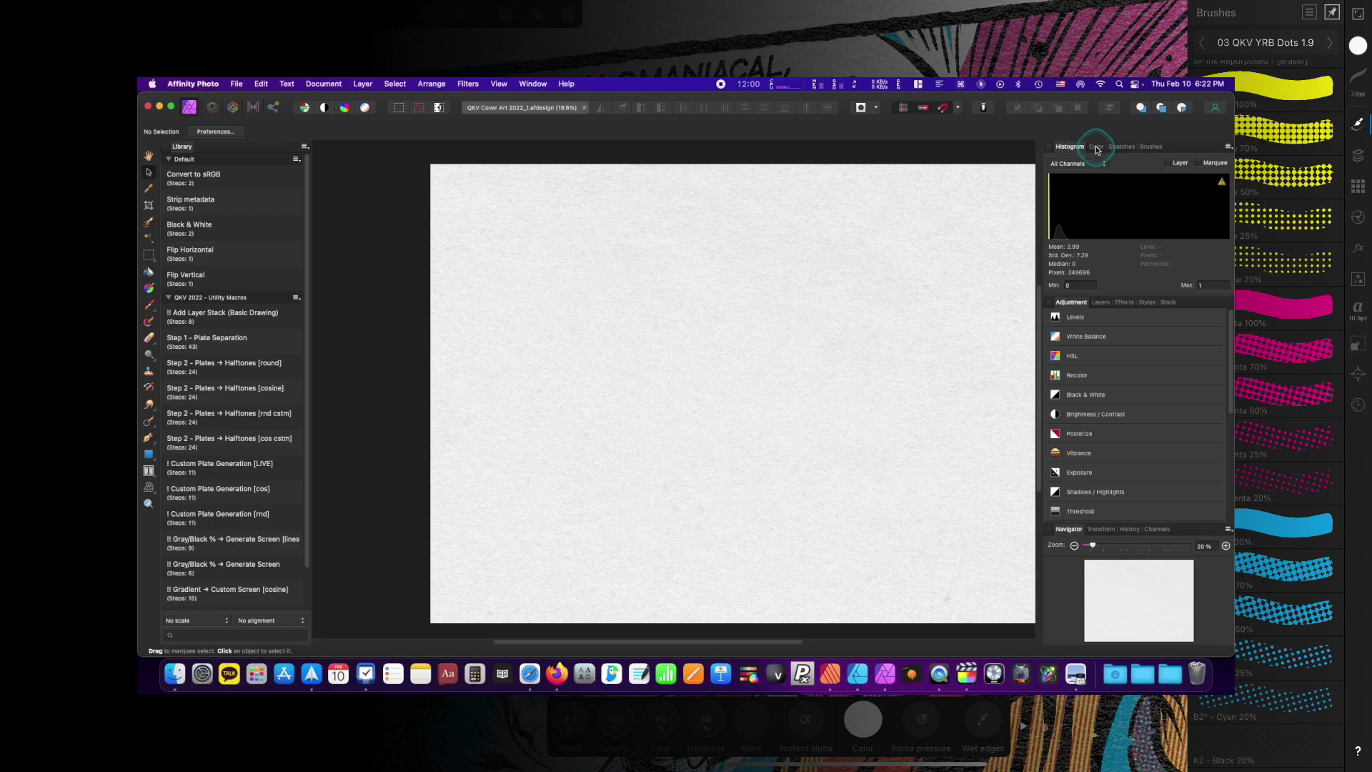
pyautogui.click(1096, 147)
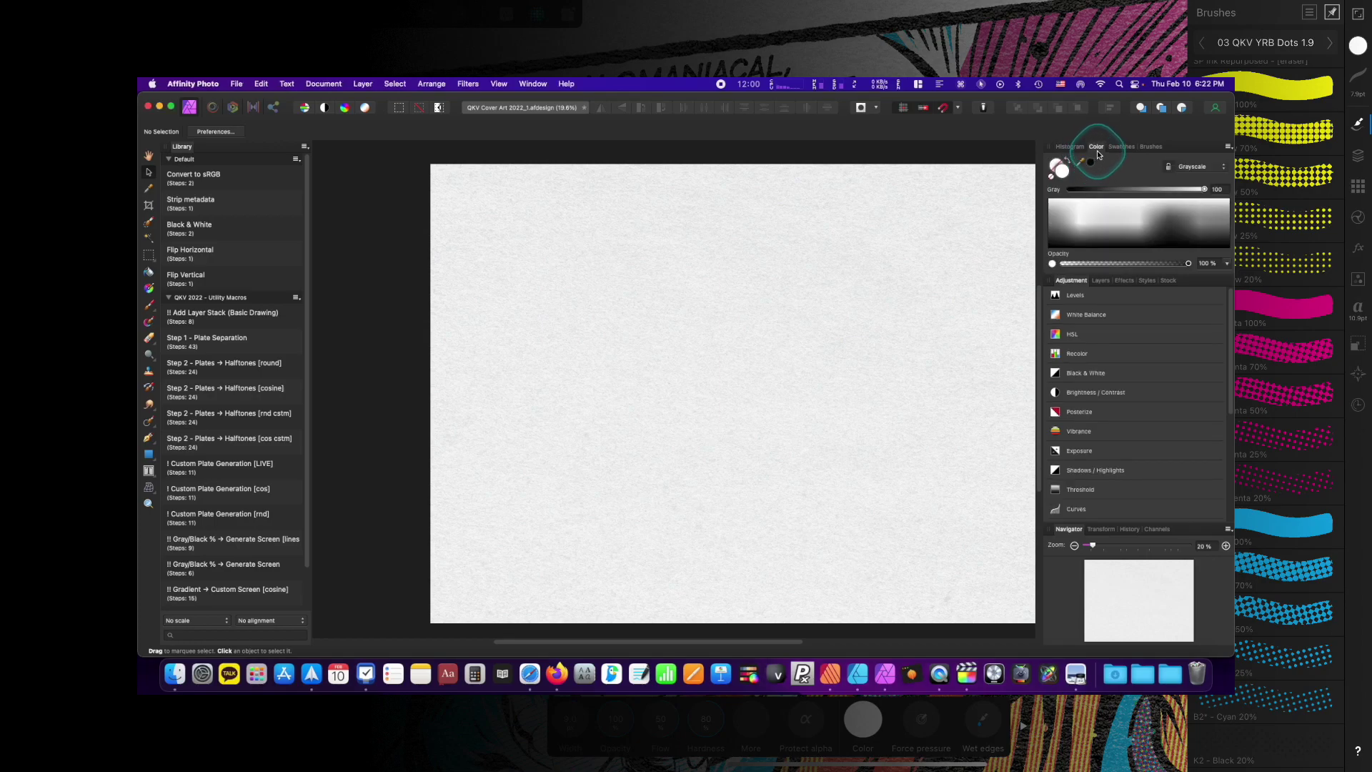
pyautogui.click(1121, 147)
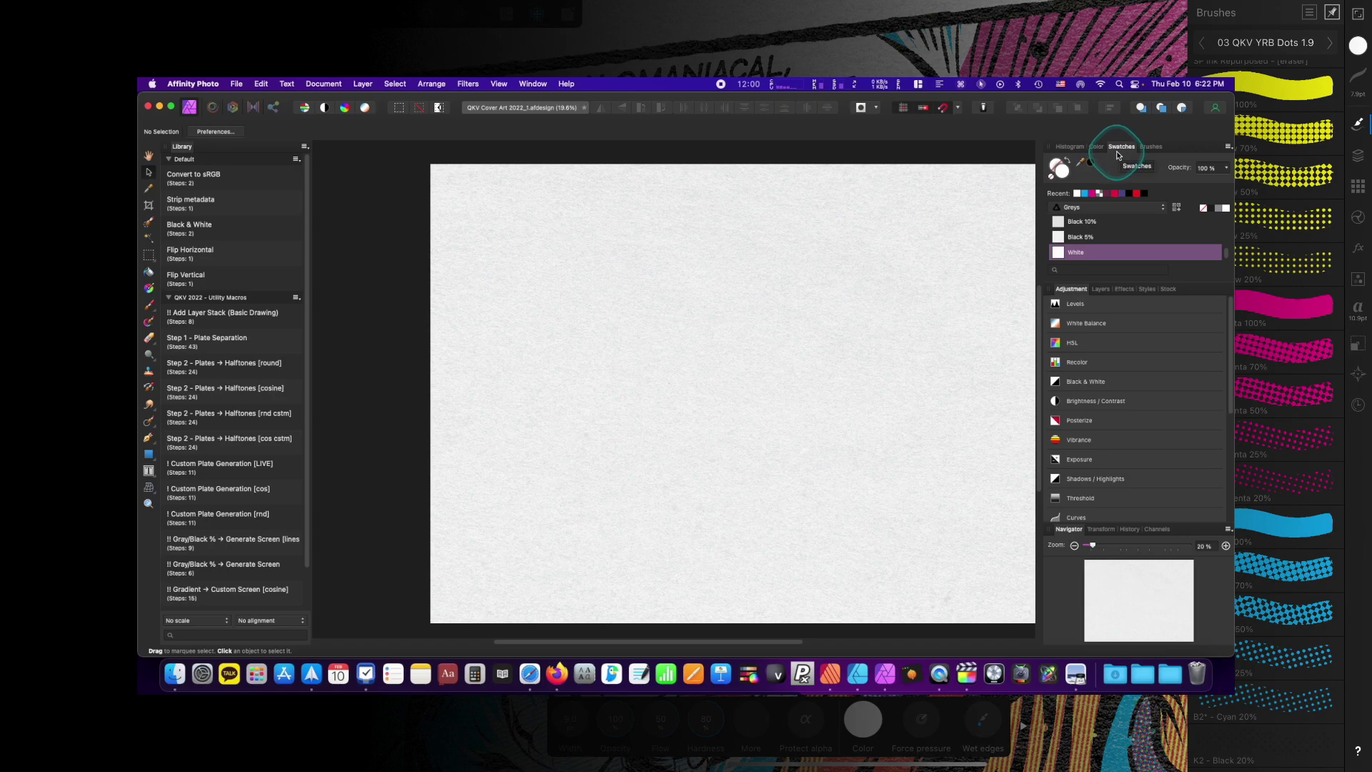
pyautogui.click(1228, 147)
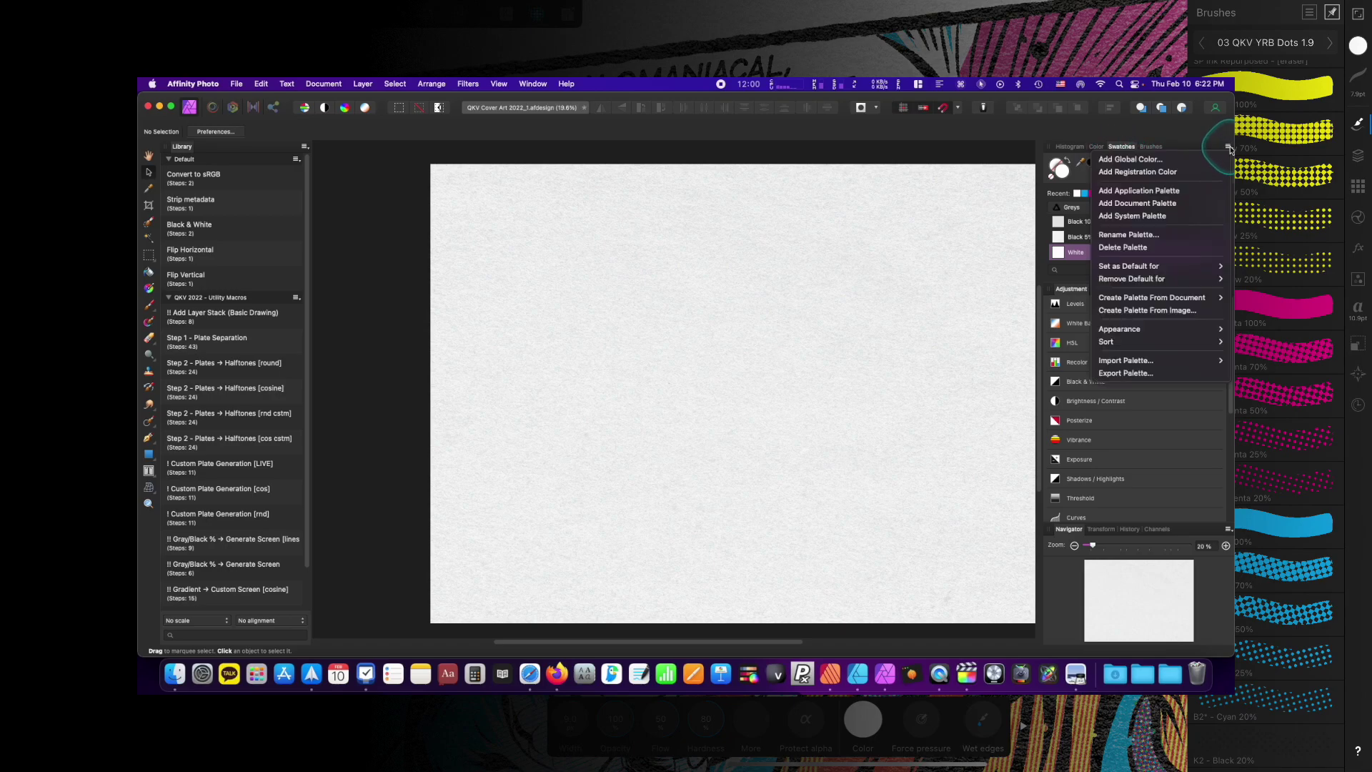
pyautogui.click(1135, 361)
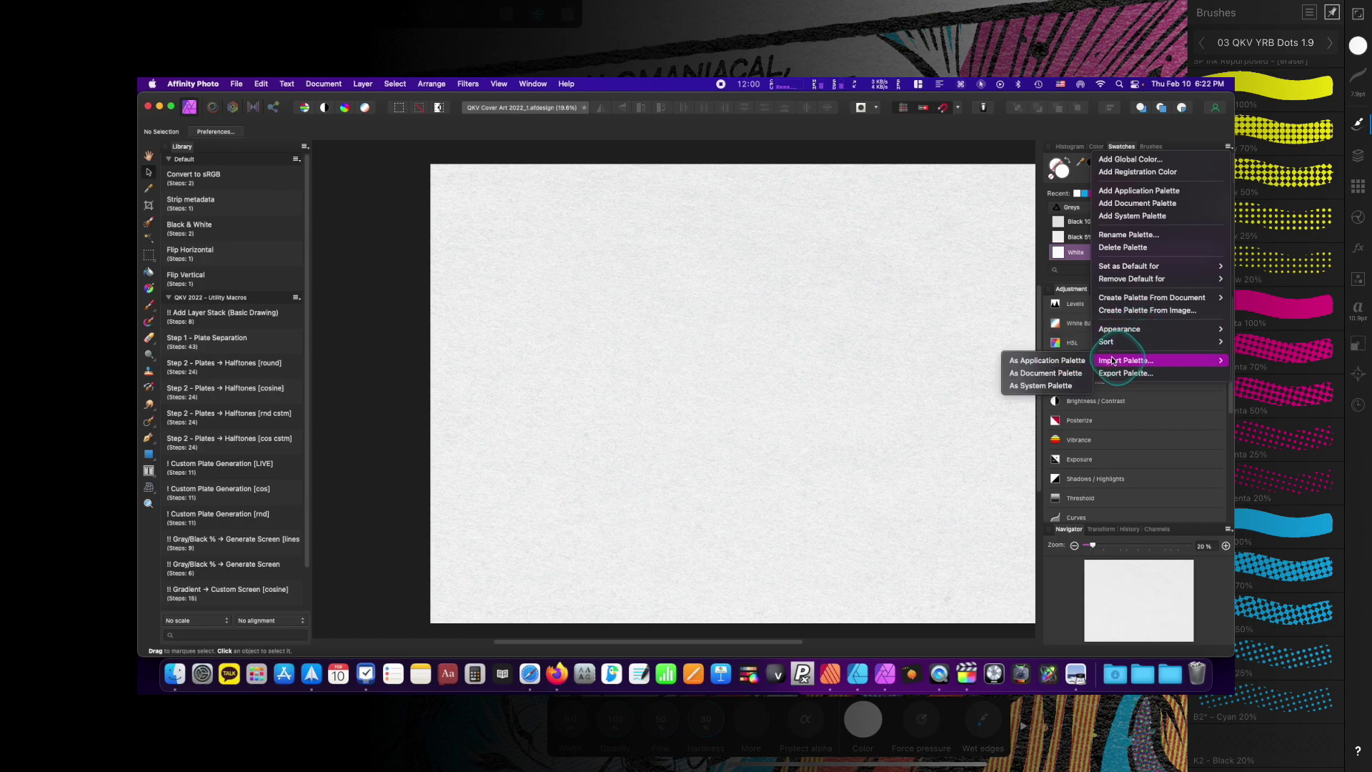
pyautogui.click(1055, 362)
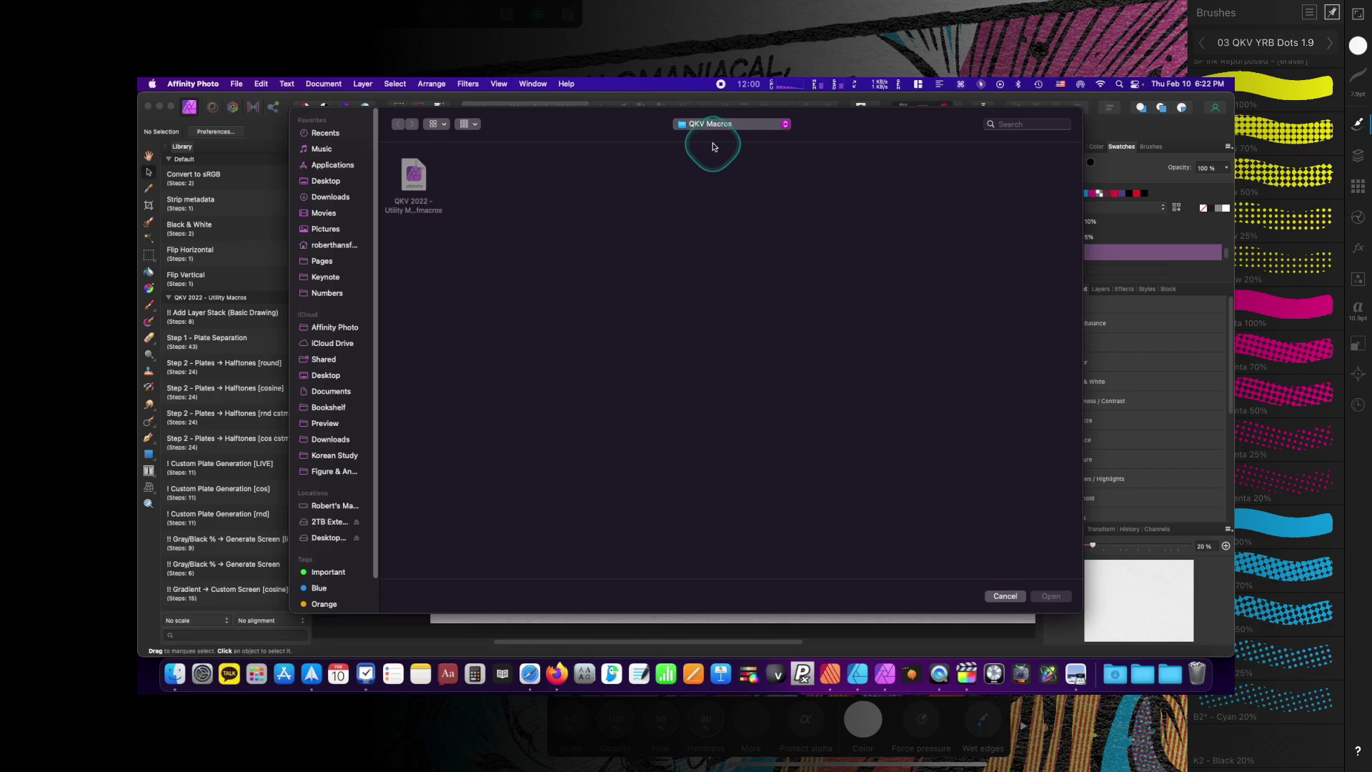
# Open YRB 64.afpalette from QKV - Reloaded > QKV Palettes
pyautogui.click(711, 124)
pyautogui.click(712, 140)
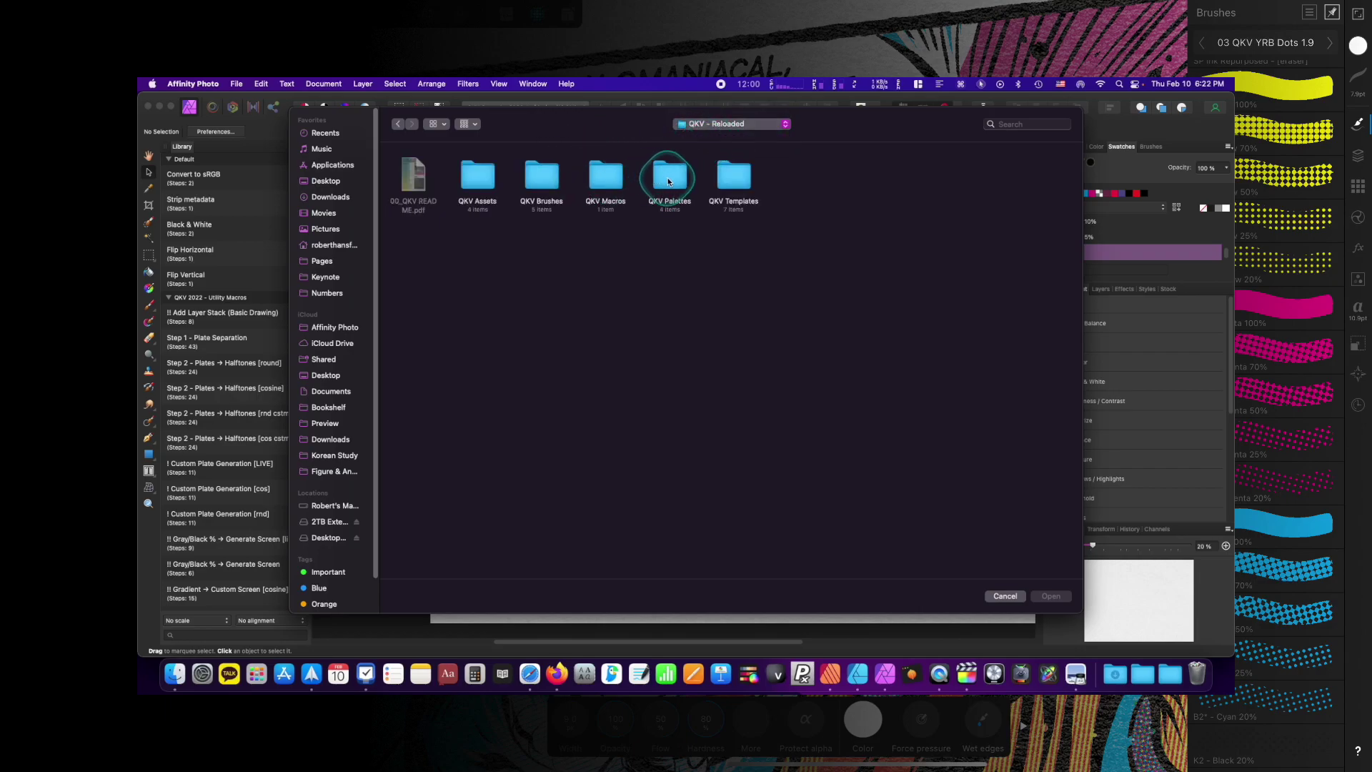
pyautogui.doubleClick(665, 178)
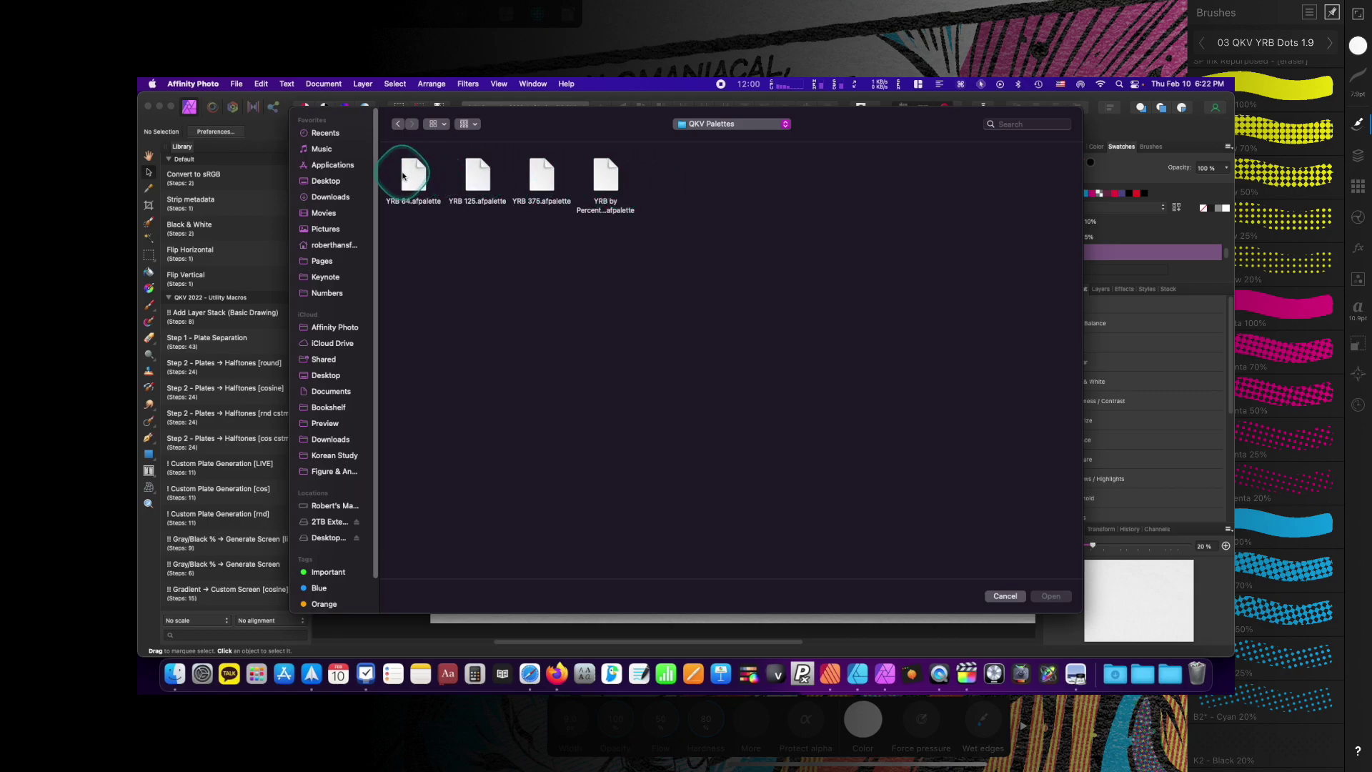
pyautogui.click(411, 175)
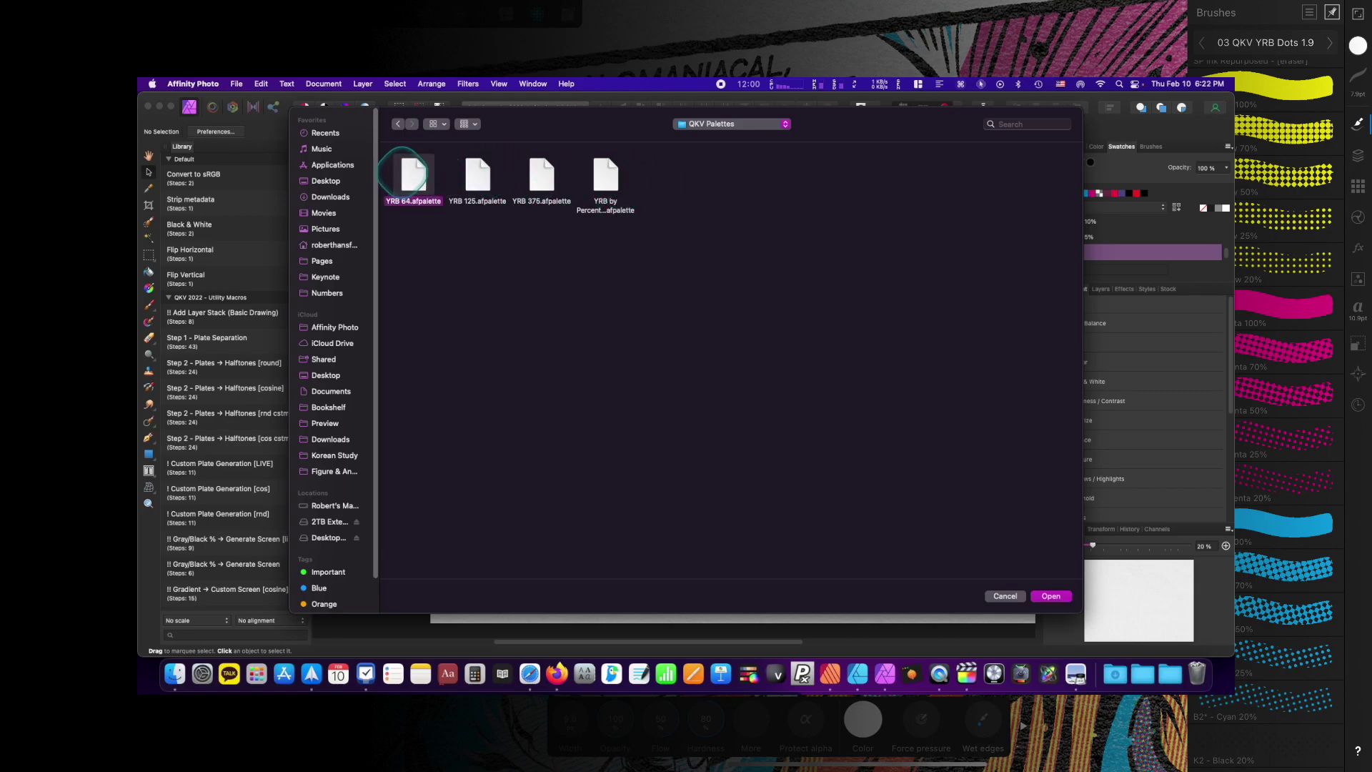
pyautogui.click(1044, 595)
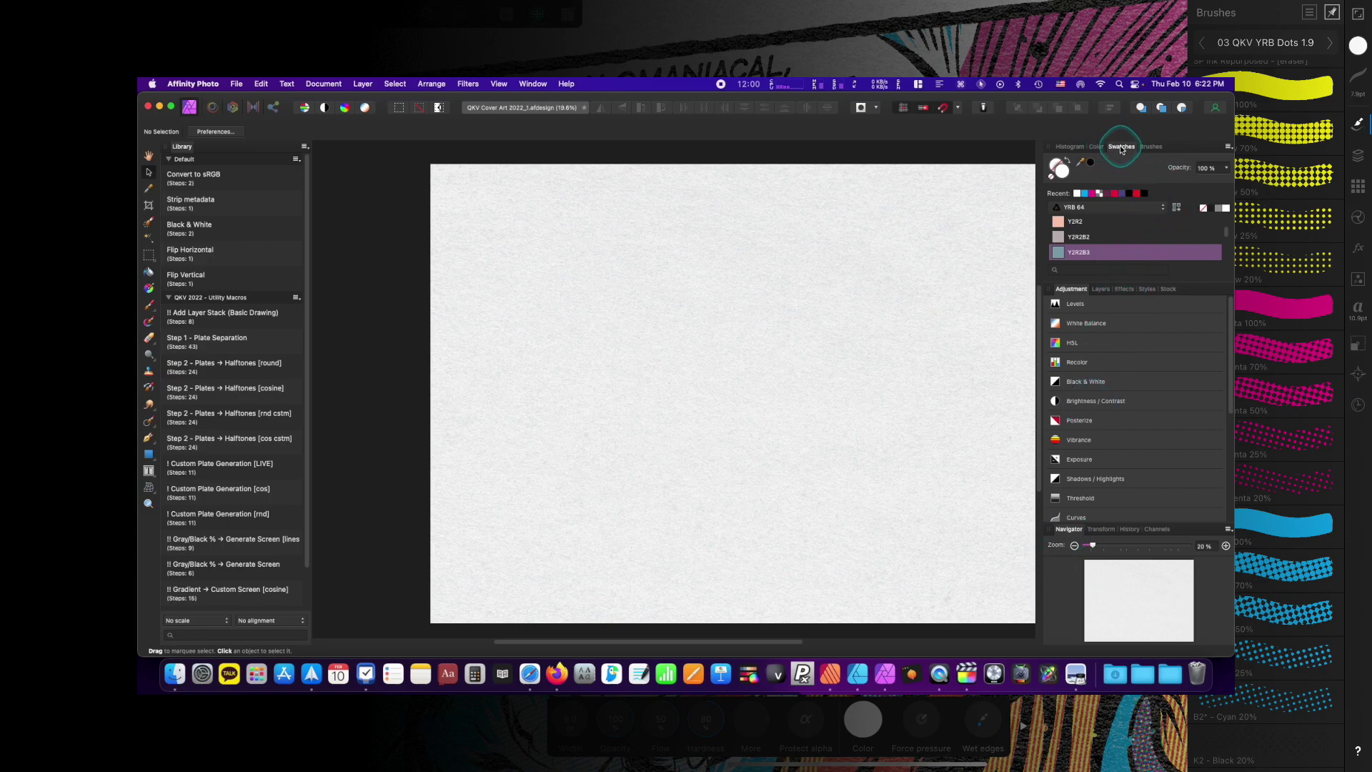
# Float the Swatches panel, stretch it taller, and turn off Show as List for a colour grid
pyautogui.moveTo(1113, 147); pyautogui.dragTo(904, 155)
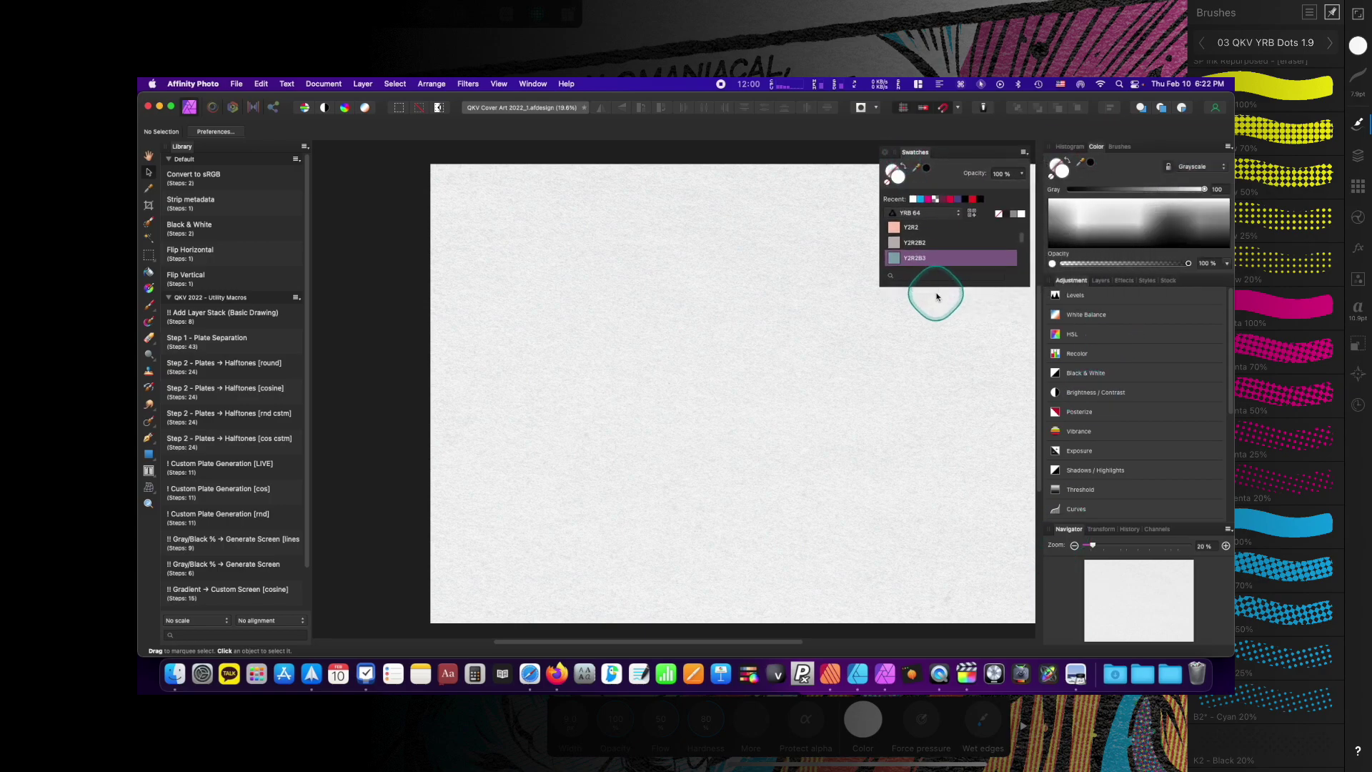
pyautogui.moveTo(937, 286); pyautogui.dragTo(962, 606)
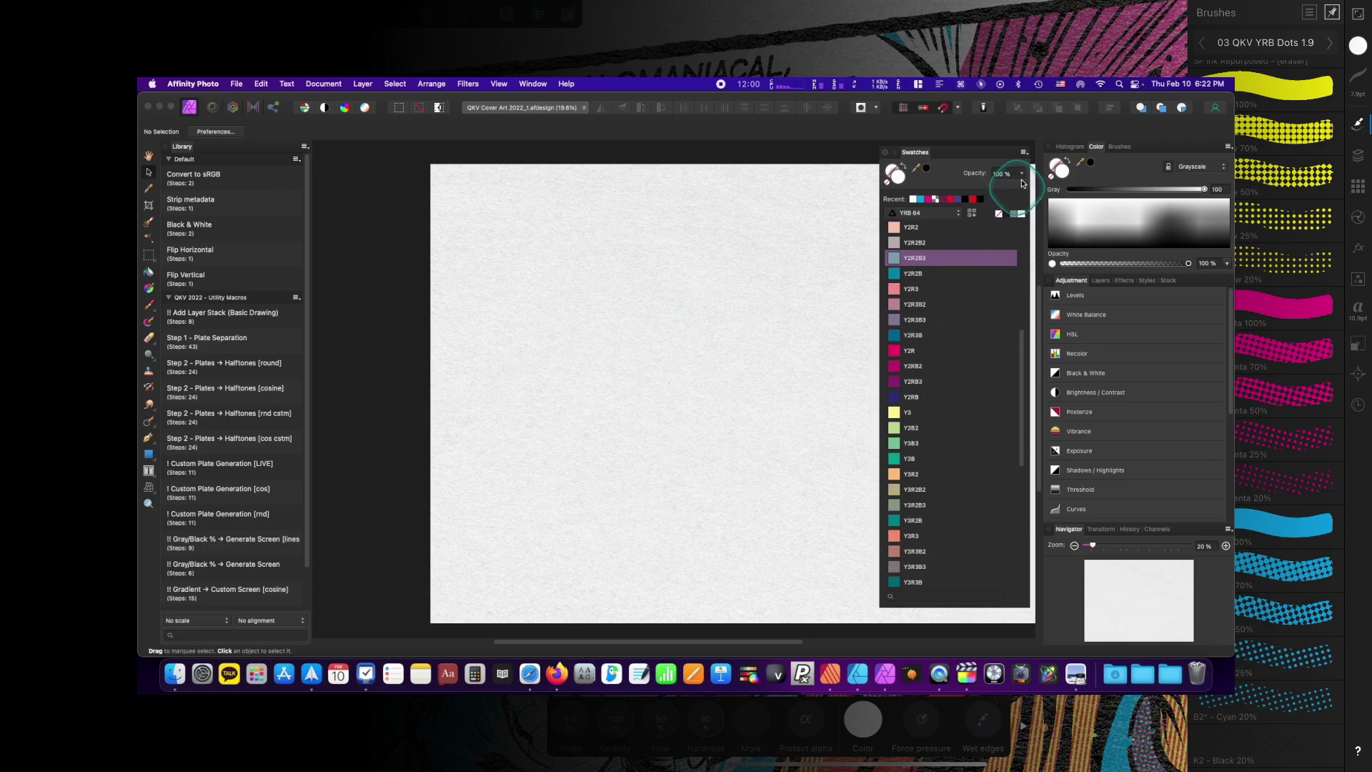
pyautogui.click(1023, 154)
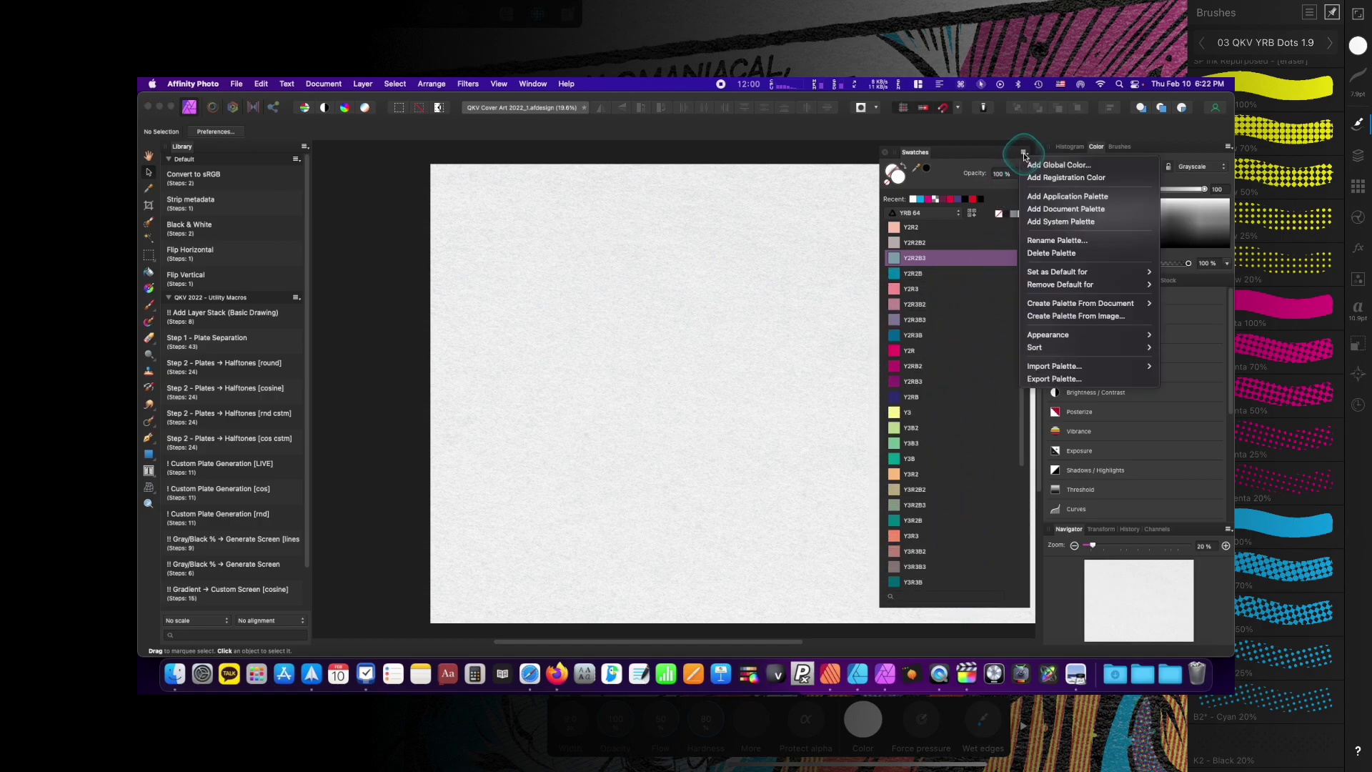
pyautogui.moveTo(1114, 334)
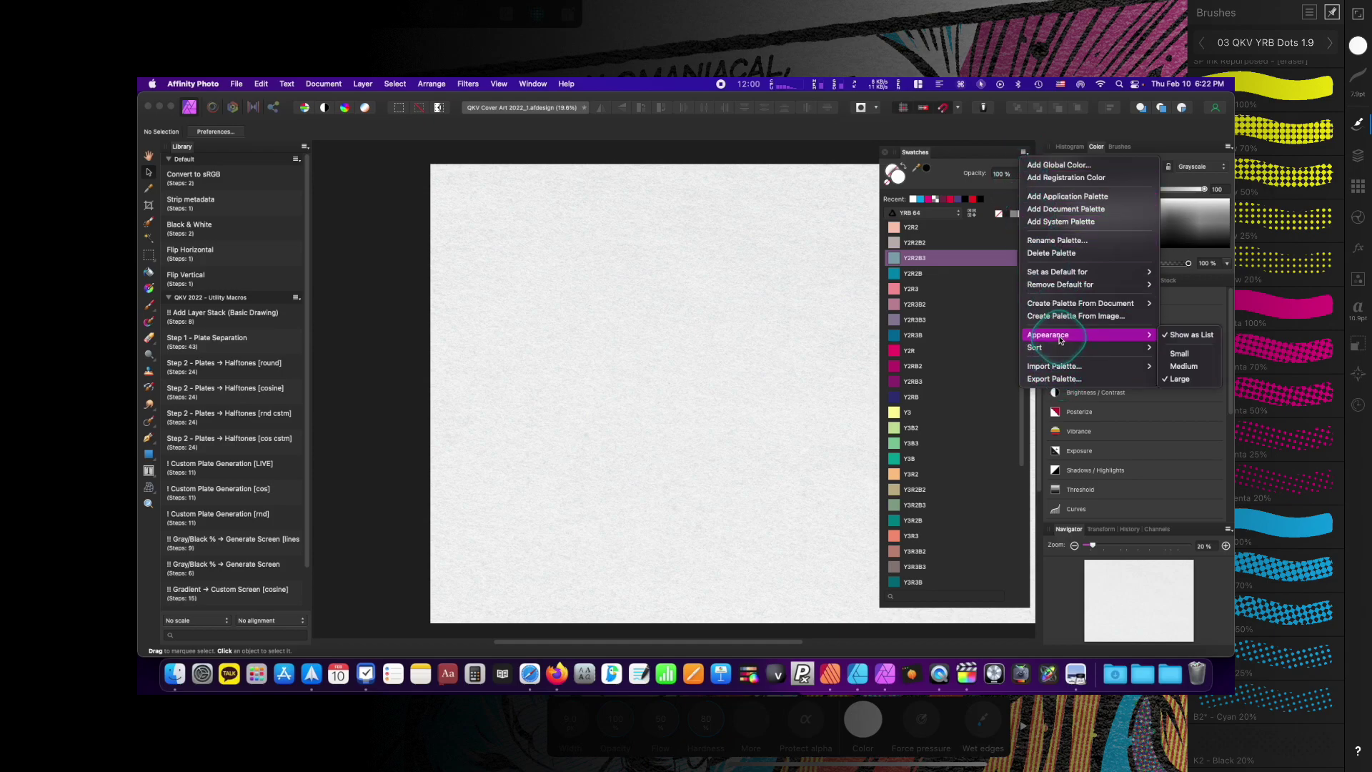
pyautogui.click(1181, 335)
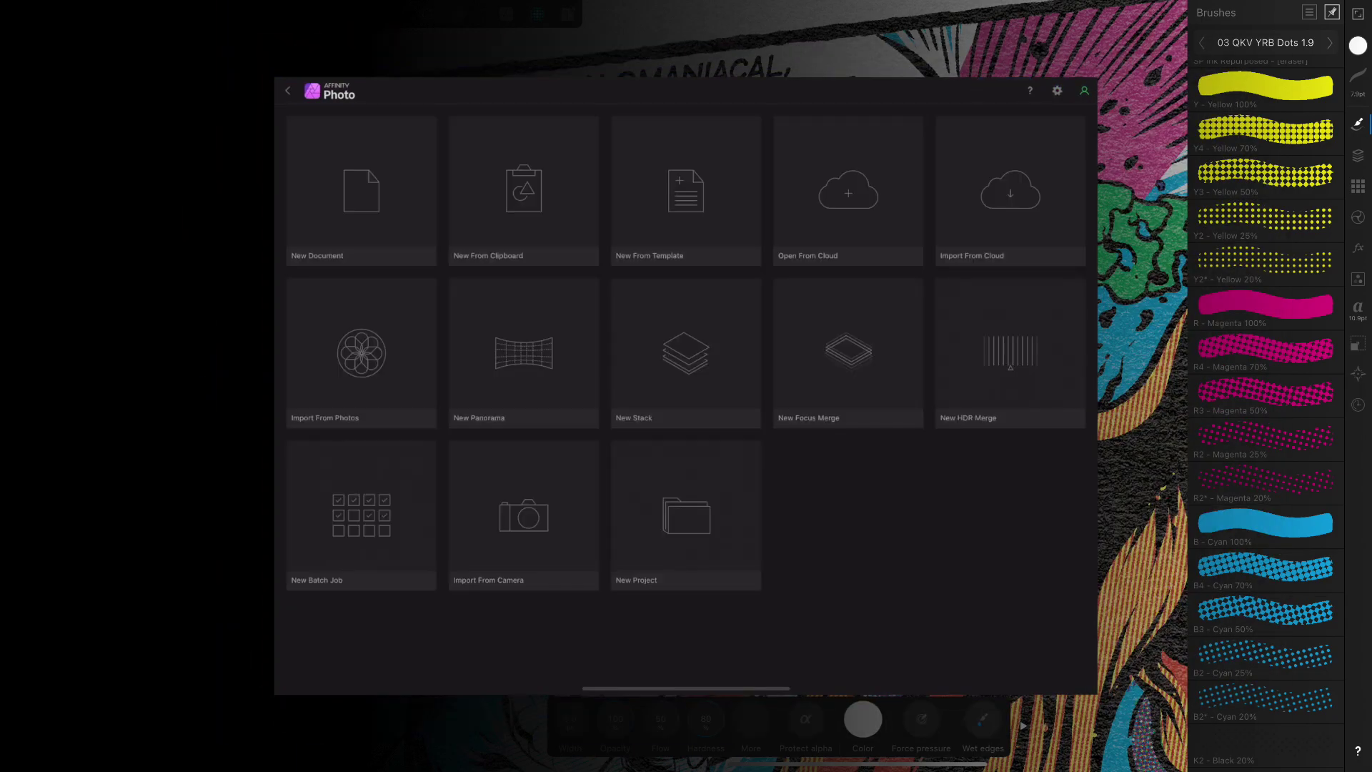
# Open 02 QKV Template B LIVE from QKV Templates via New From Template, and briefly check its layers
pyautogui.click(686, 189)
pyautogui.click(371, 393)
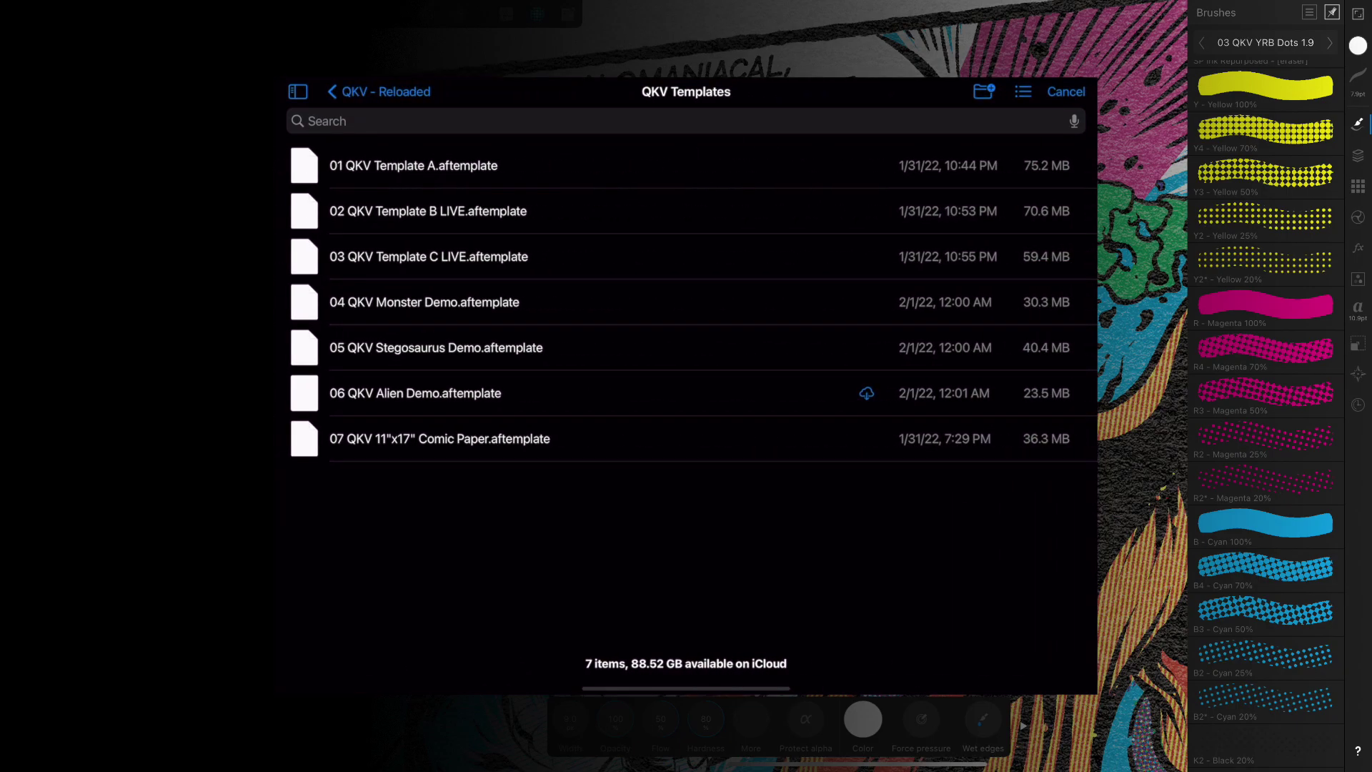
pyautogui.click(429, 211)
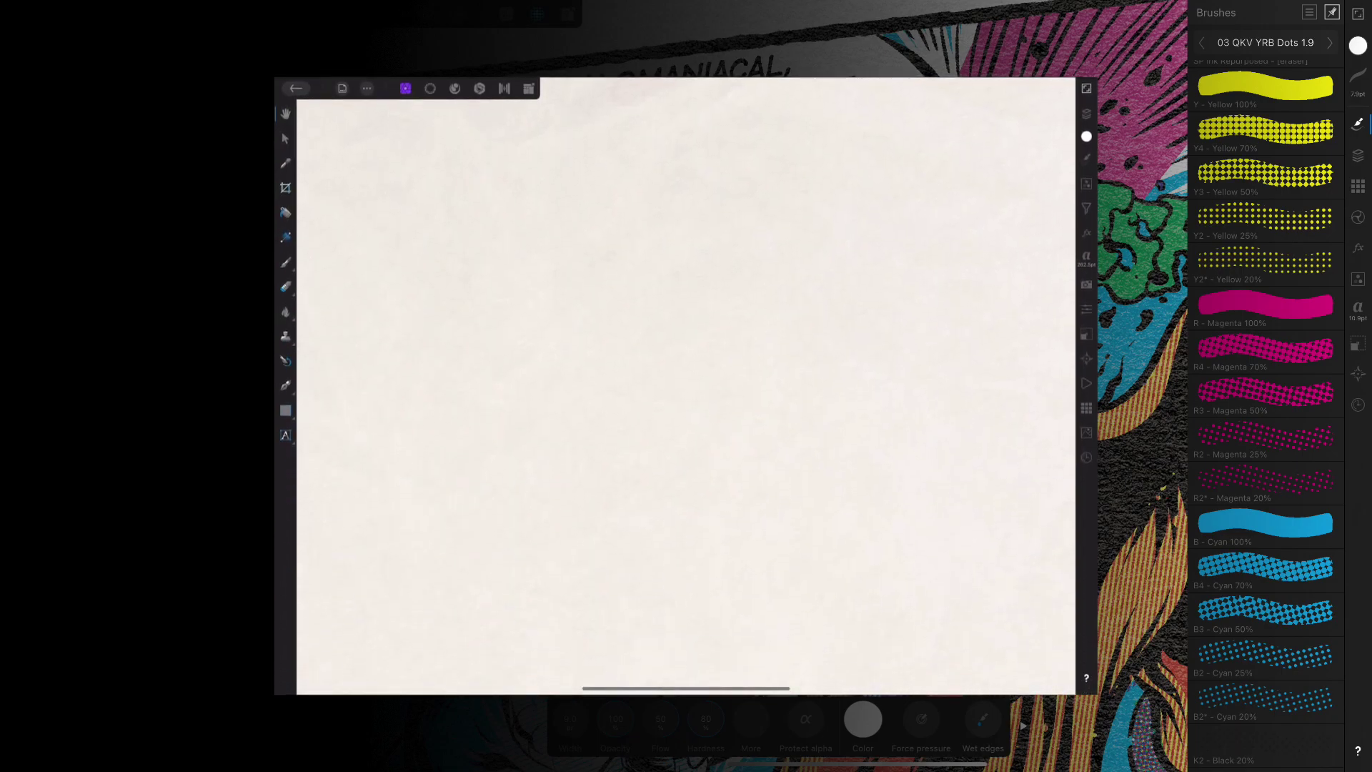
pyautogui.click(1086, 114)
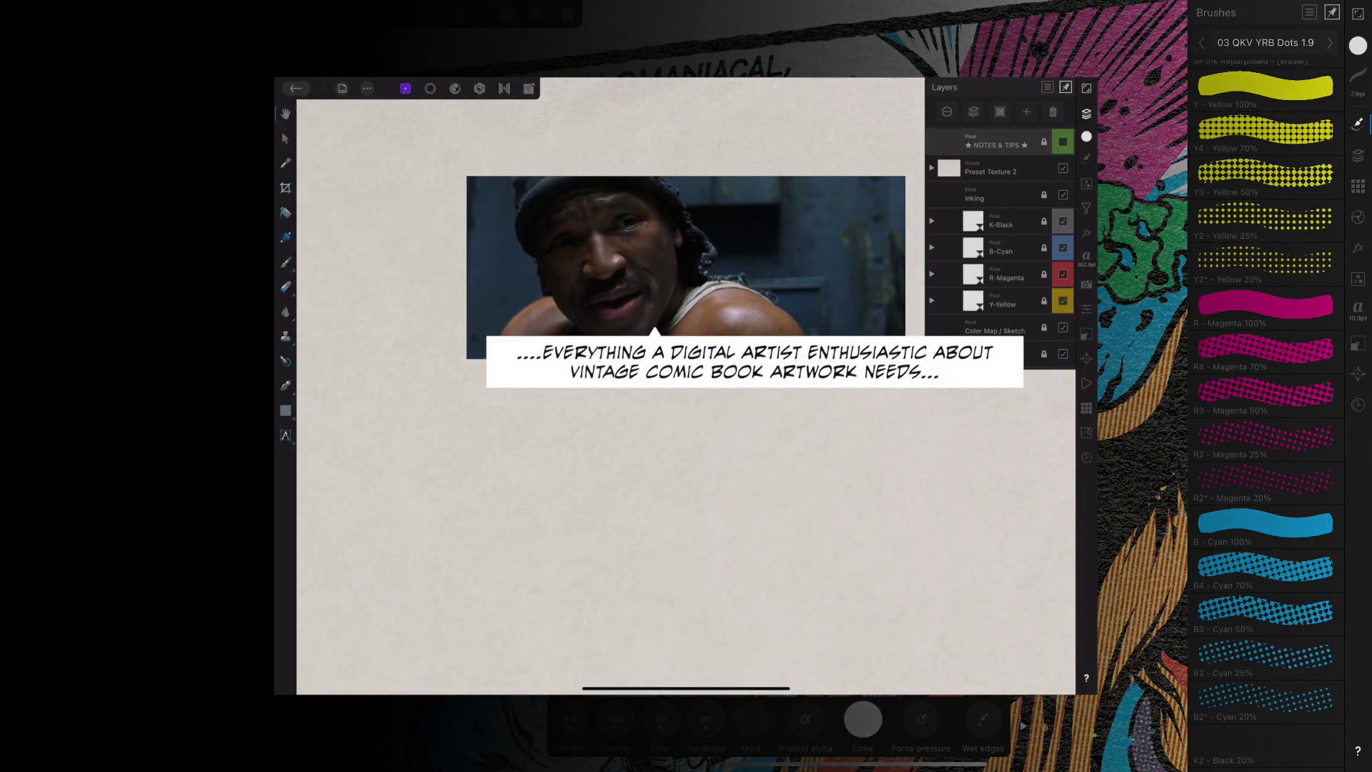
pyautogui.click(1086, 113)
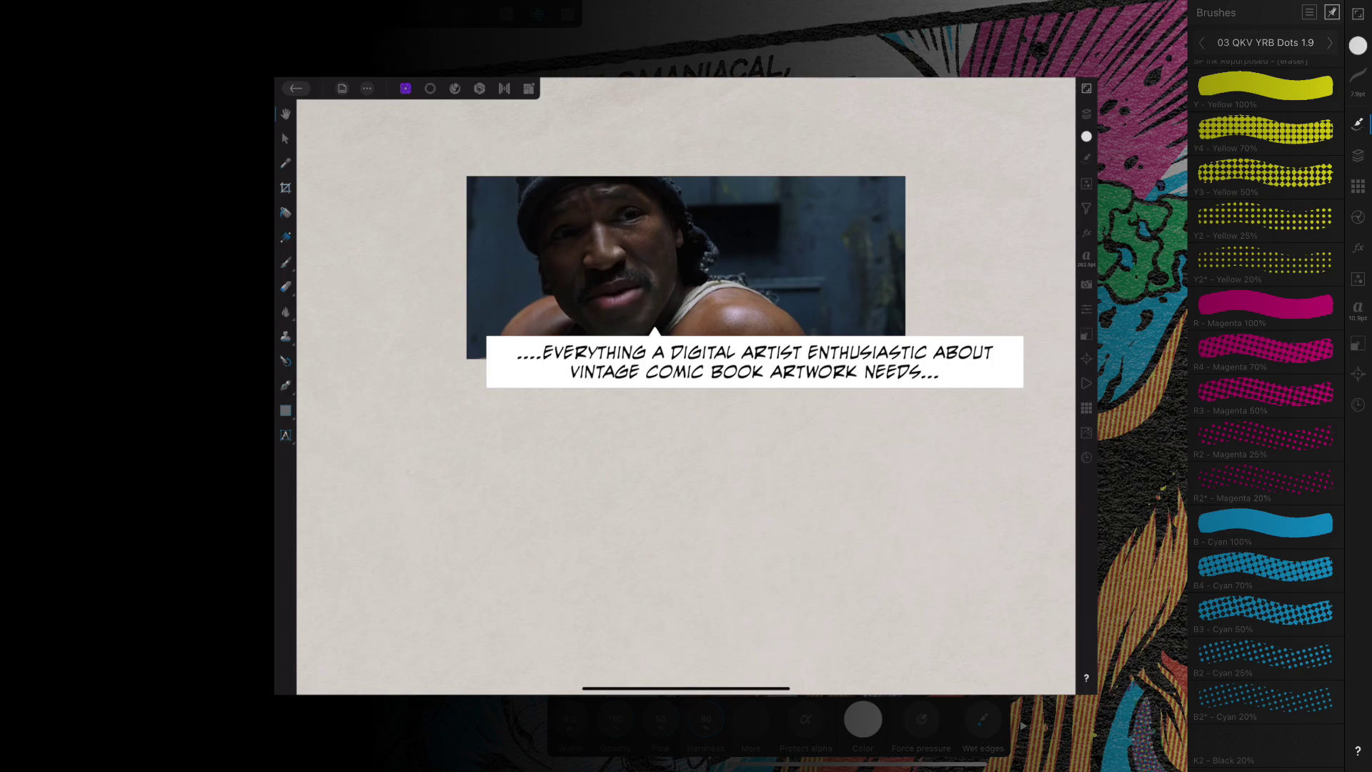
pyautogui.click(1086, 135)
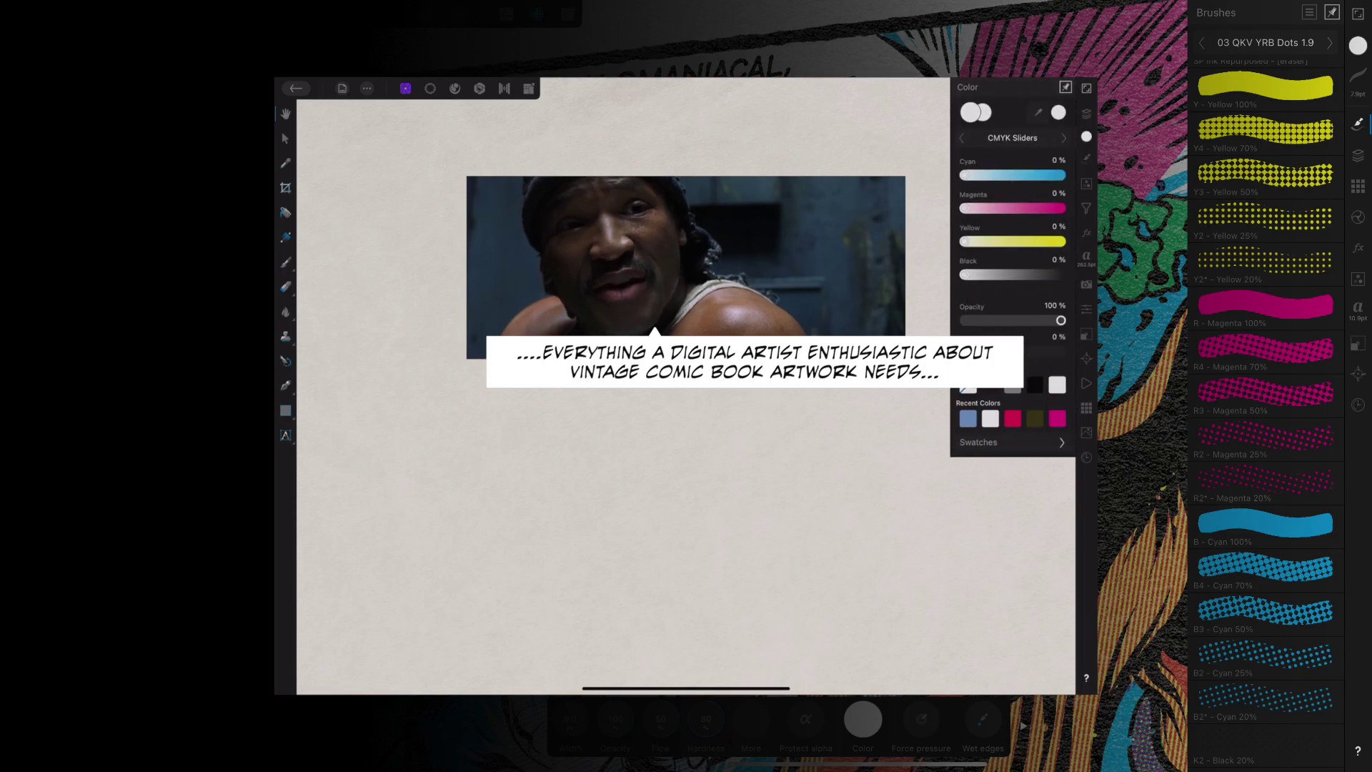
pyautogui.click(1010, 442)
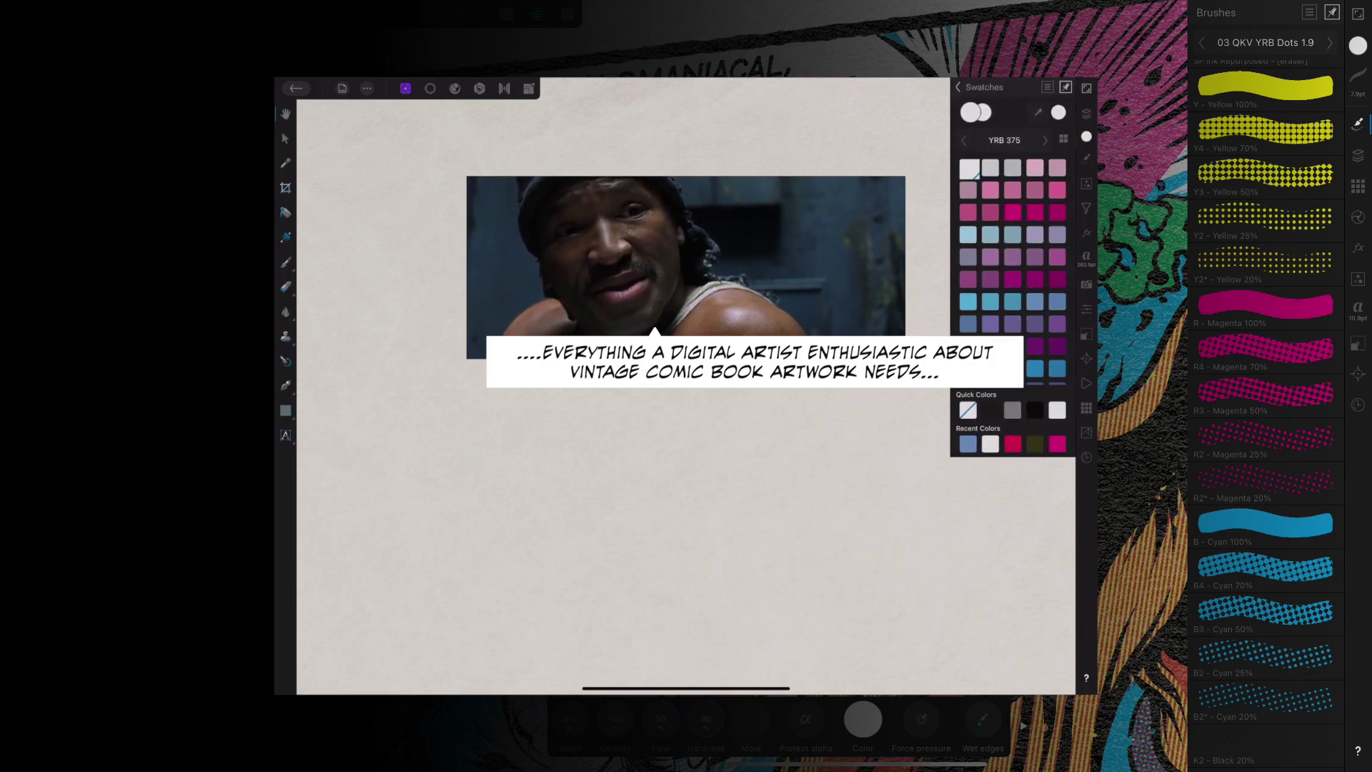
pyautogui.click(1045, 140)
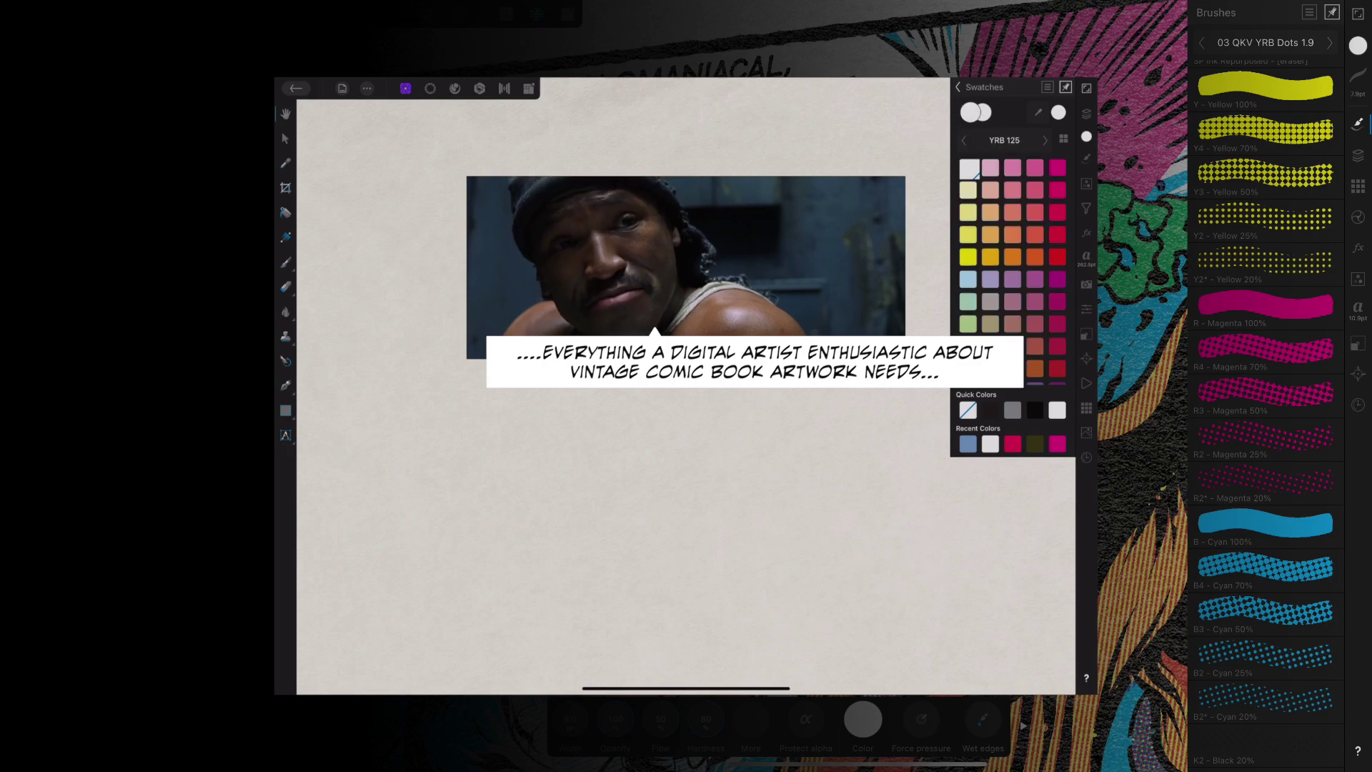
pyautogui.click(963, 140)
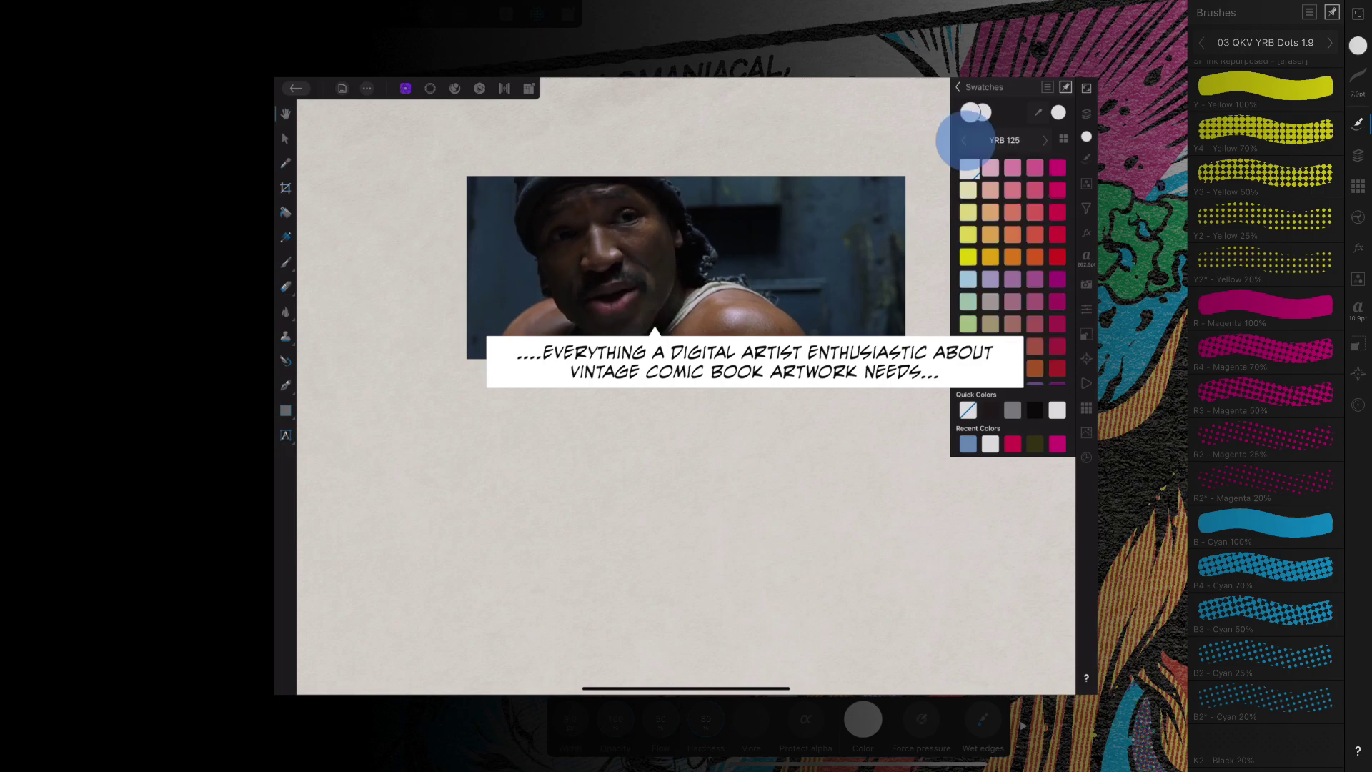
pyautogui.click(1045, 140)
pyautogui.click(1045, 140)
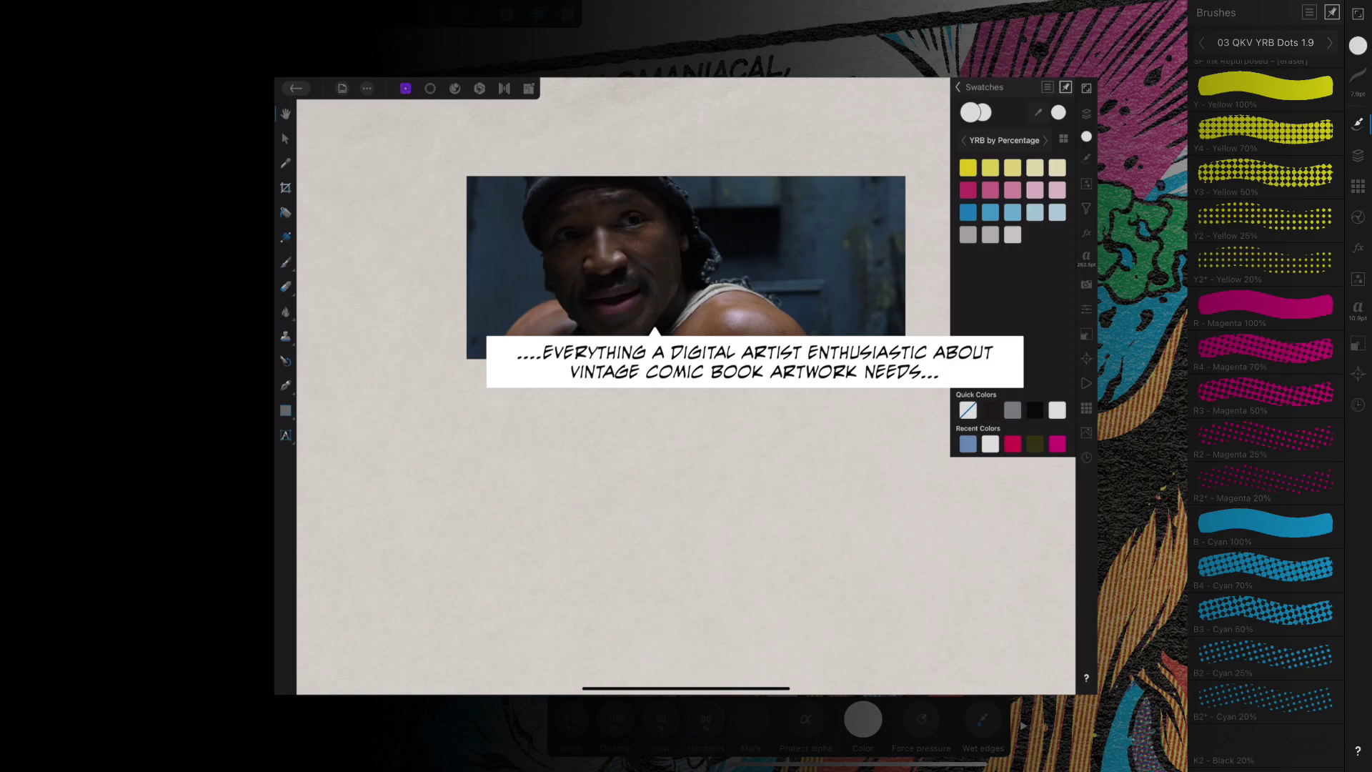
pyautogui.click(964, 140)
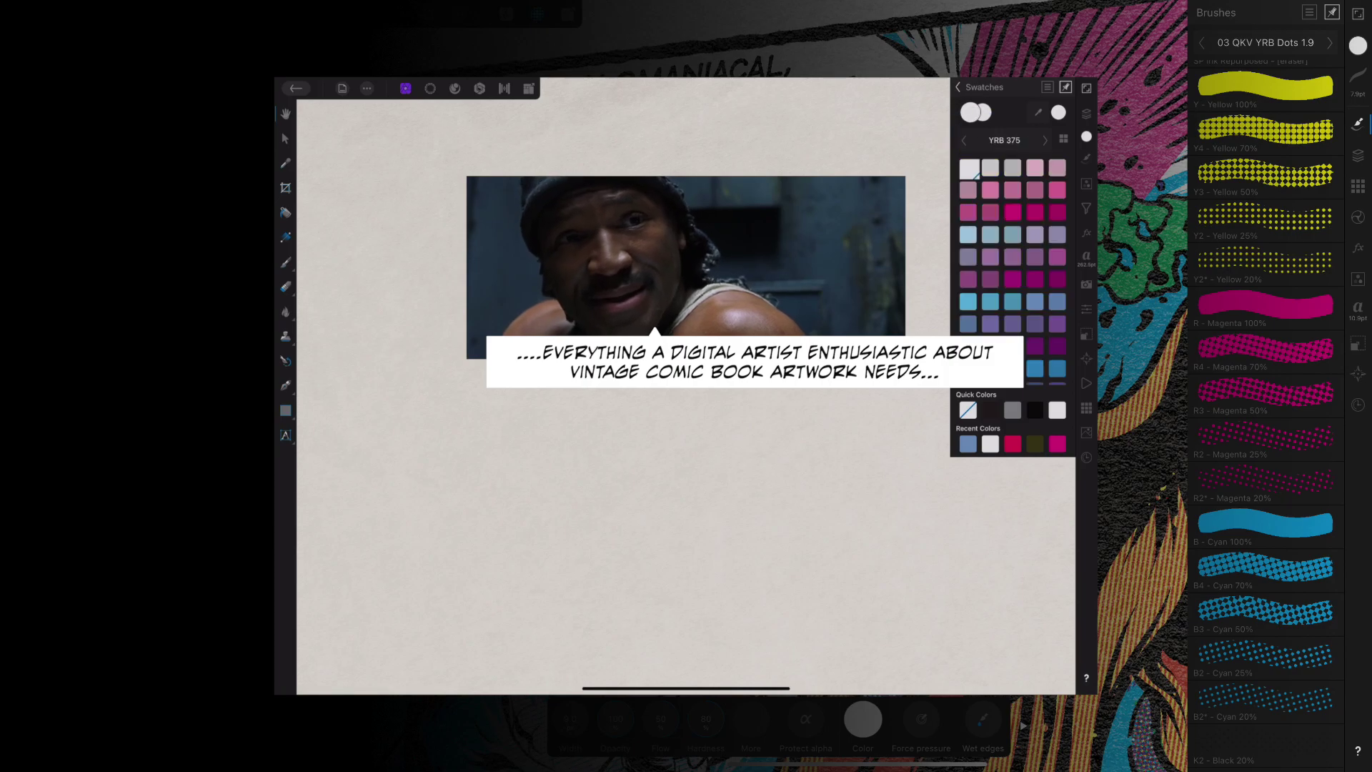
pyautogui.click(964, 140)
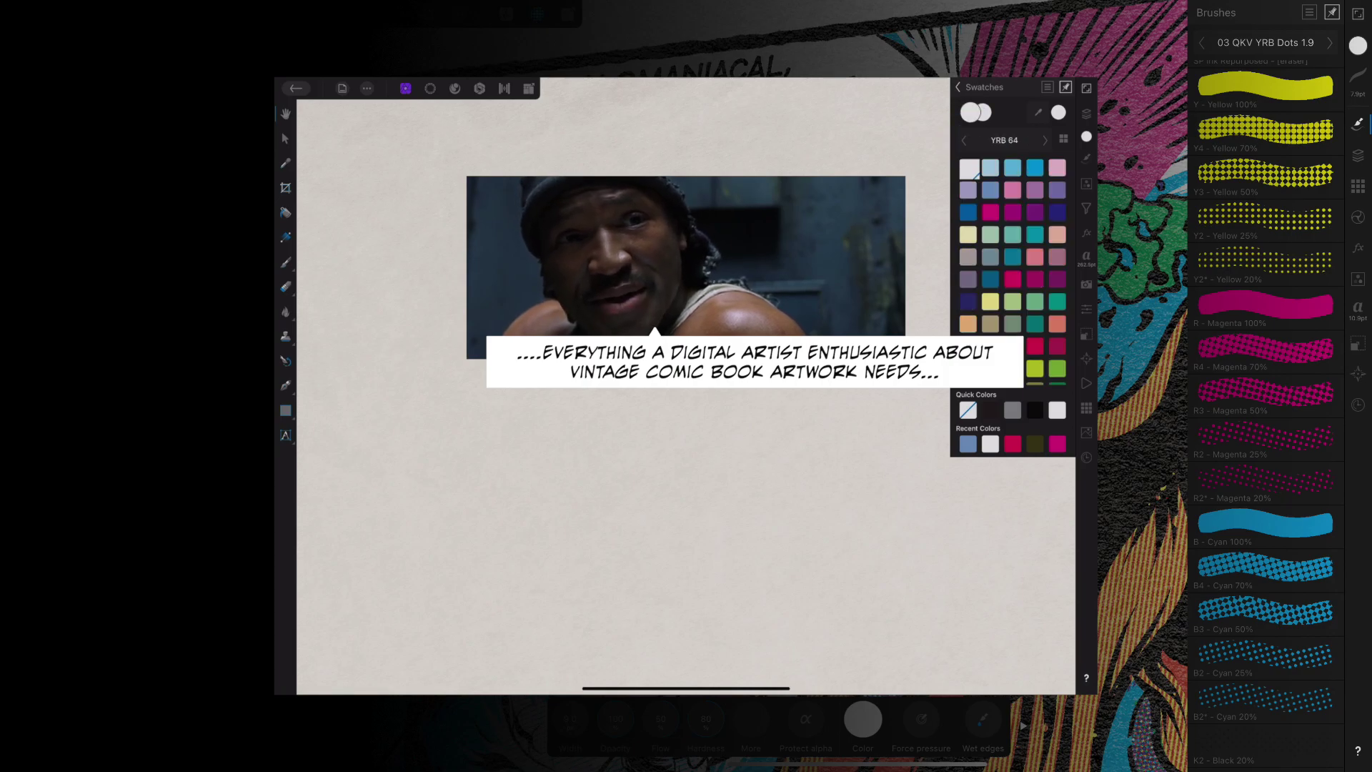
pyautogui.click(1086, 137)
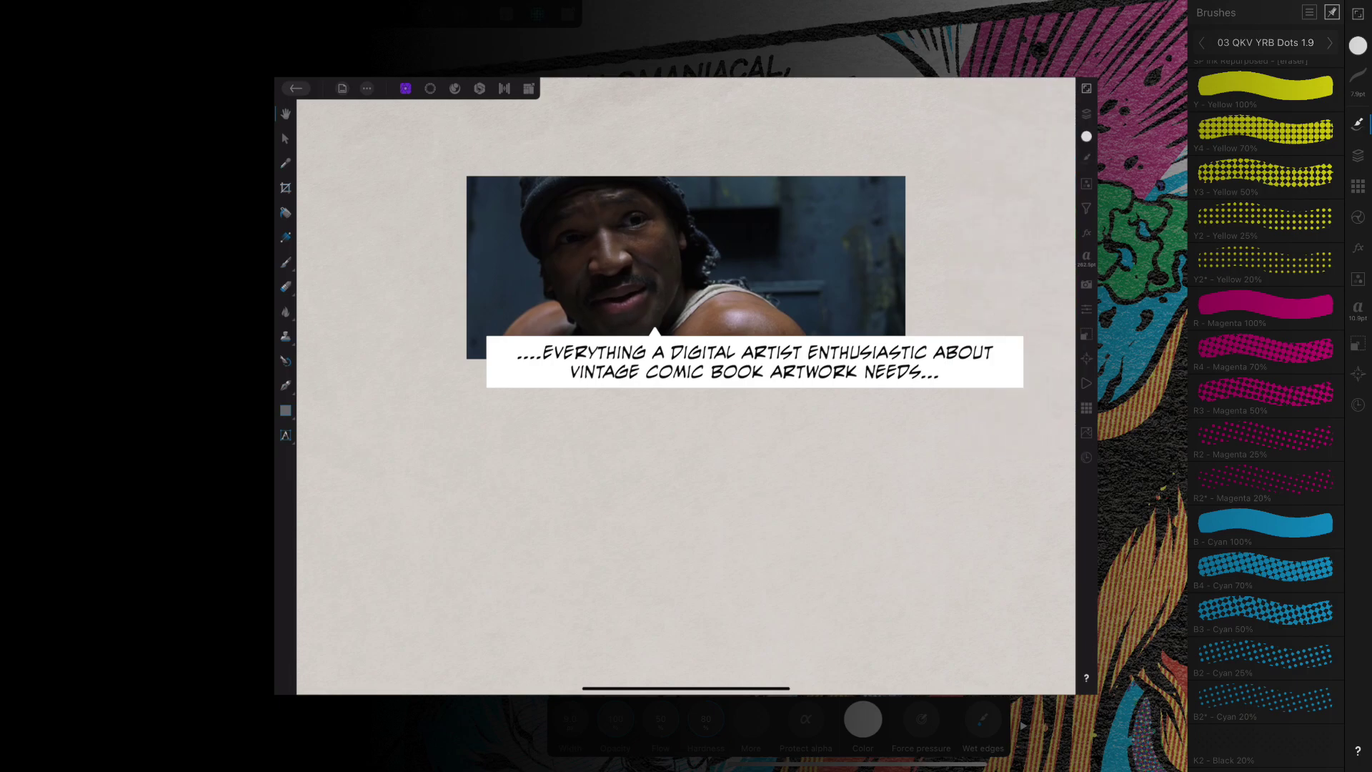